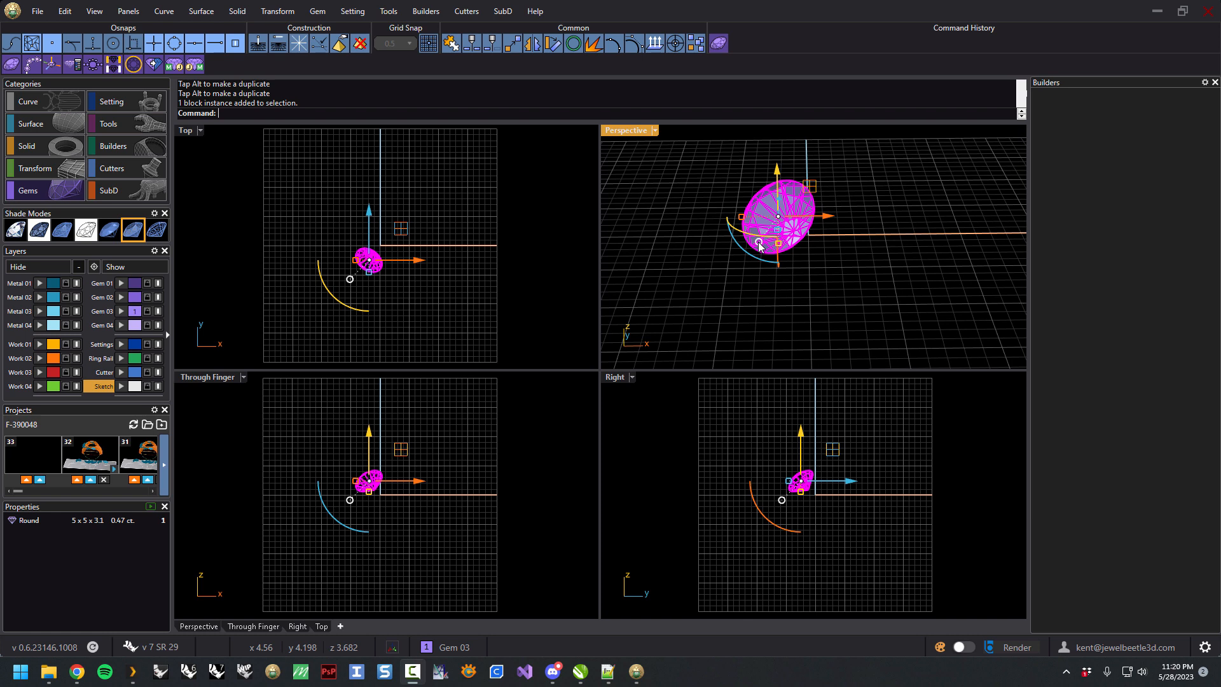
Step: Align the gumball to the object and move the tilted round gem along its own axes
{"action": "left_click", "coordinate": [759, 244]}
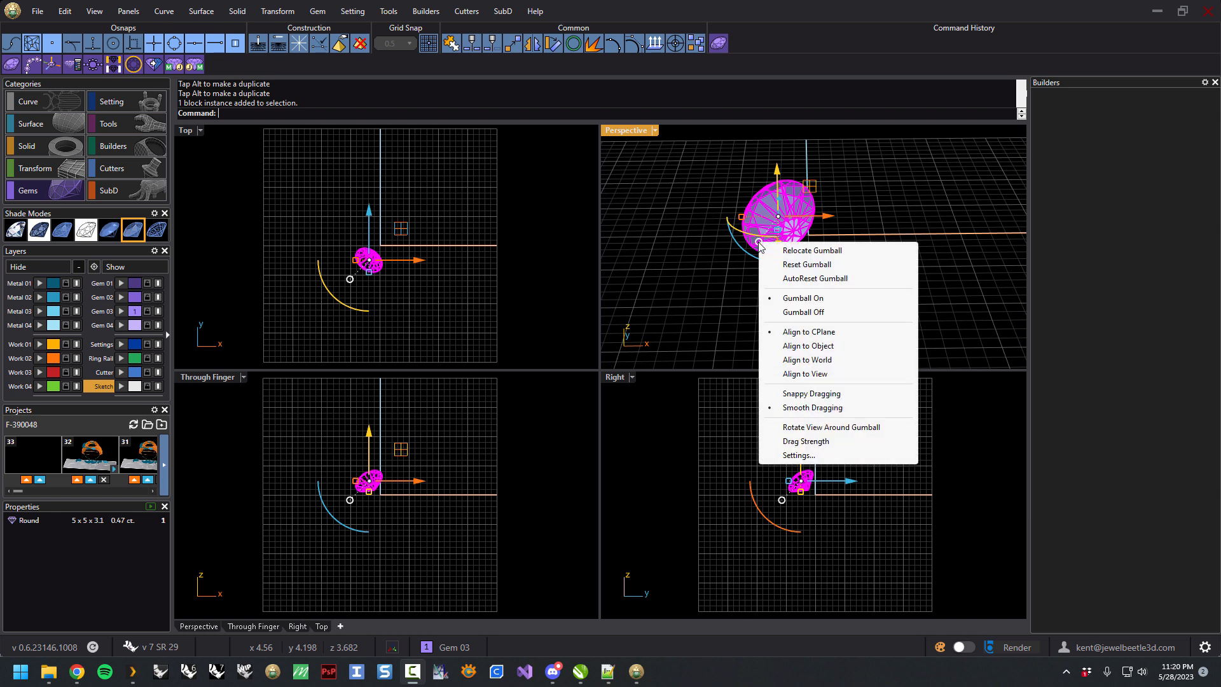
{"action": "left_click", "coordinate": [813, 346]}
{"action": "right_click_drag", "start_coordinate": [891, 312], "coordinate": [780, 260]}
{"action": "mouse_move", "coordinate": [779, 260]}
{"action": "left_mouse_down"}
{"action": "mouse_move", "coordinate": [782, 249]}
{"action": "mouse_move", "coordinate": [781, 260]}
{"action": "mouse_move", "coordinate": [766, 255]}
{"action": "mouse_move", "coordinate": [778, 257]}
{"action": "left_mouse_up"}
{"action": "right_click_drag", "start_coordinate": [805, 268], "coordinate": [806, 209]}
{"action": "left_click_drag", "start_coordinate": [806, 207], "coordinate": [828, 198]}
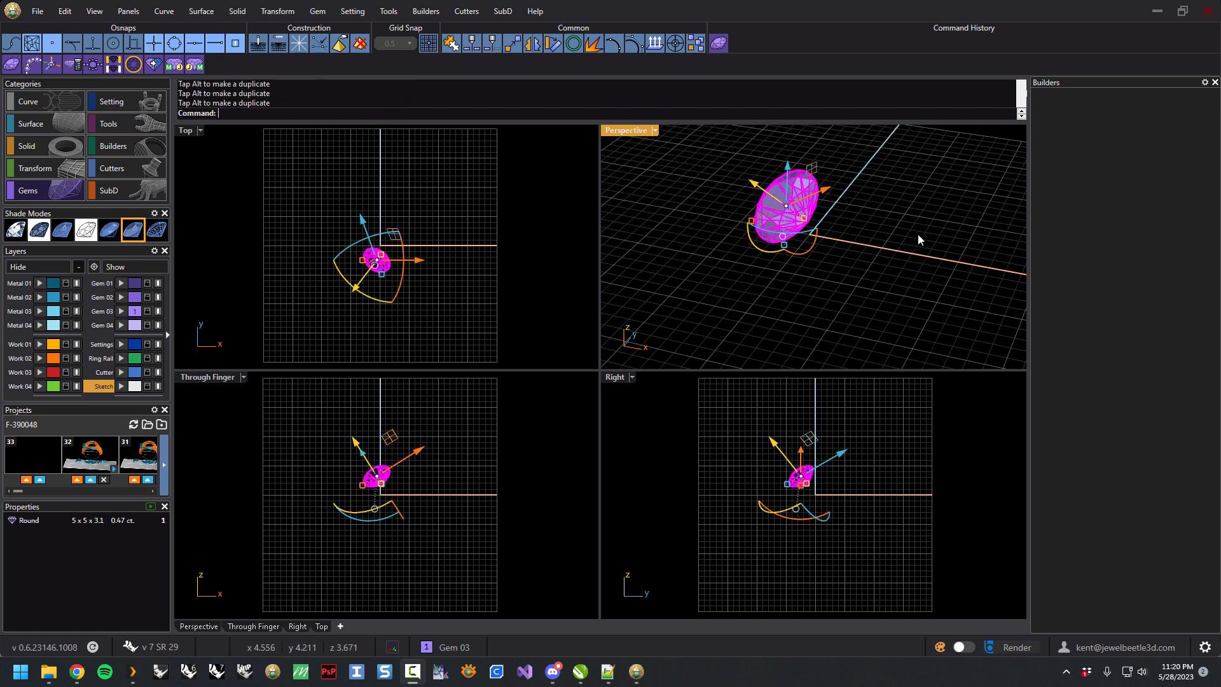
{"action": "right_click_drag", "start_coordinate": [876, 260], "coordinate": [902, 239]}
Step: Duplicate the tilted round gem beside the original in the Through Finger view and select both gems
{"action": "scroll", "coordinate": [395, 479], "scroll_direction": "up", "scroll_amount": 5}
{"action": "left_click_drag", "start_coordinate": [355, 482], "coordinate": [469, 483]}
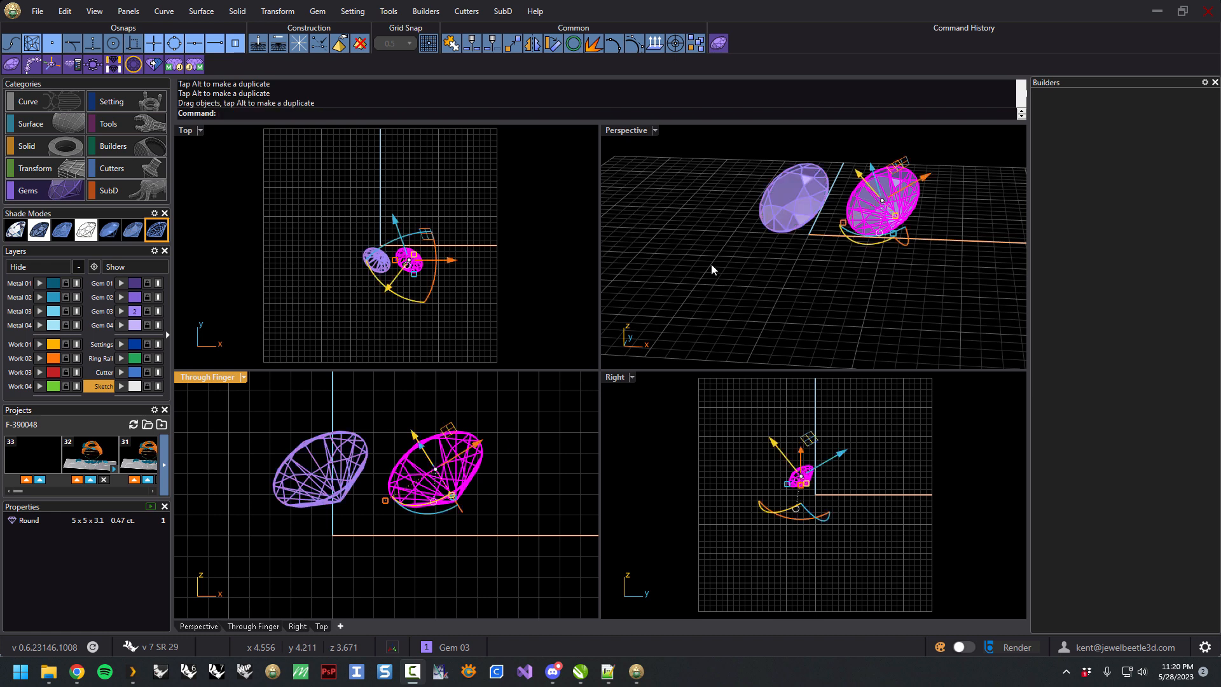
{"action": "left_click", "coordinate": [804, 204], "text": "shift"}
{"action": "mouse_move", "coordinate": [869, 277]}
{"action": "right_mouse_down"}
{"action": "mouse_move", "coordinate": [813, 293]}
{"action": "mouse_move", "coordinate": [837, 277]}
{"action": "mouse_move", "coordinate": [860, 284]}
{"action": "right_mouse_up"}
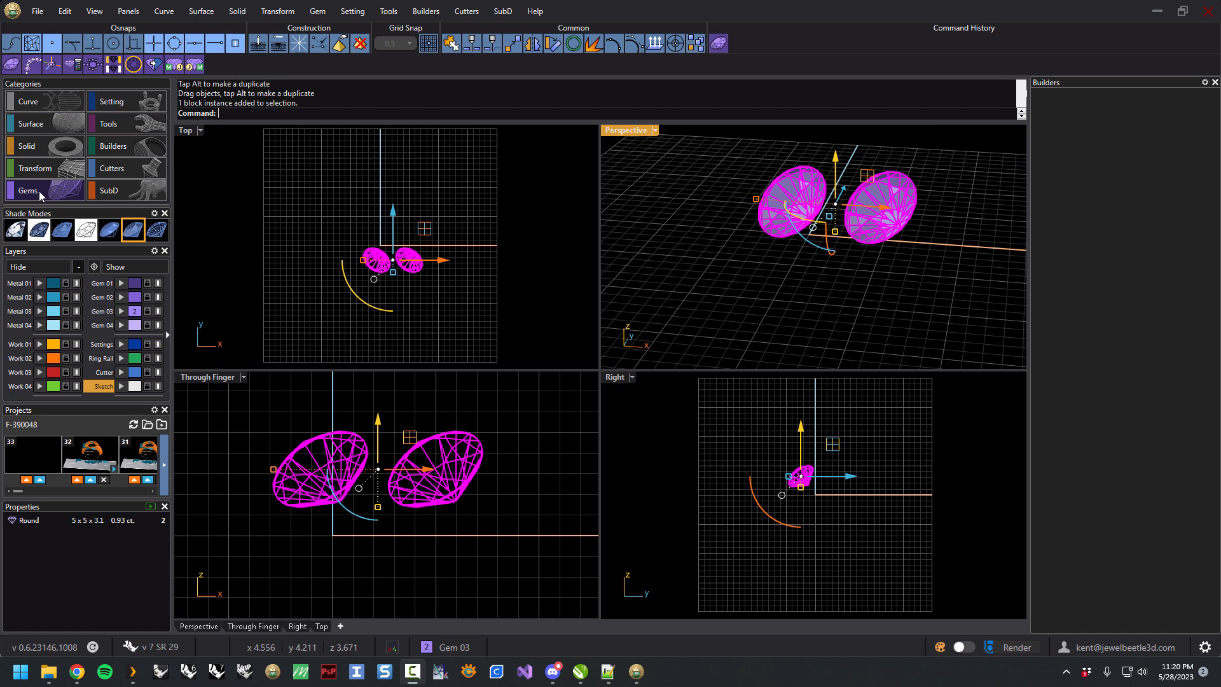
Step: Maximize the Perspective view and shift both gems along their local Z, Y and X axes with Gem Transform
{"action": "left_click", "coordinate": [52, 66]}
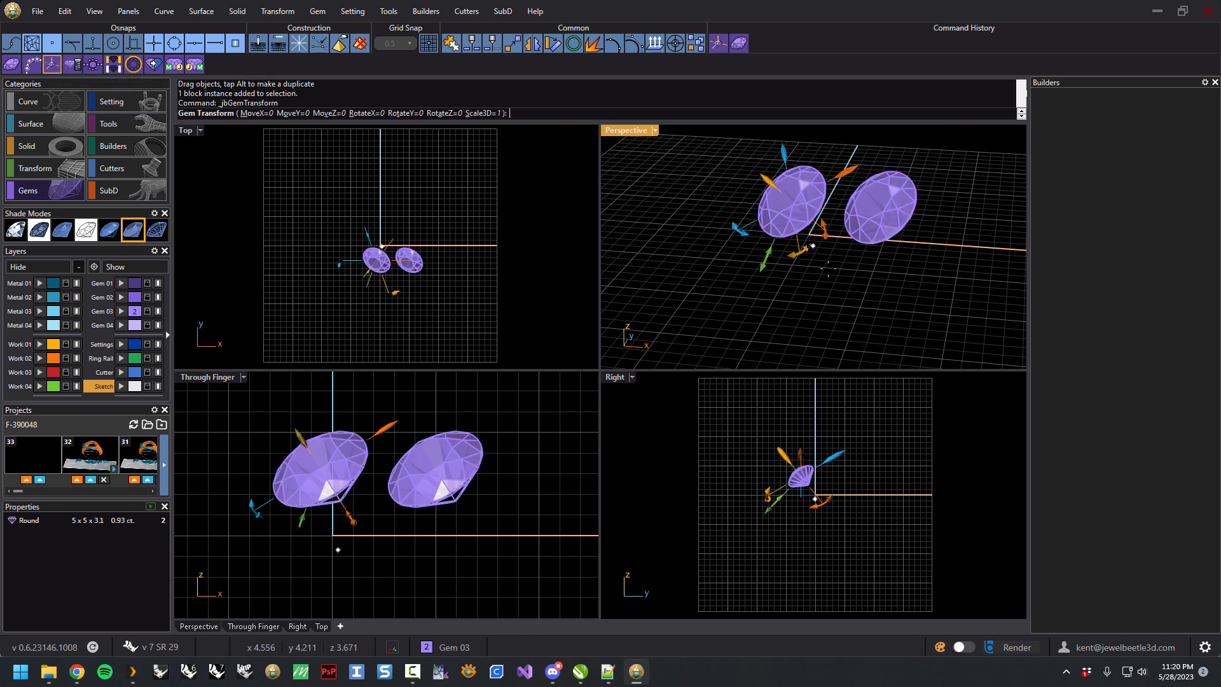
{"action": "right_click_drag", "start_coordinate": [908, 316], "coordinate": [852, 294]}
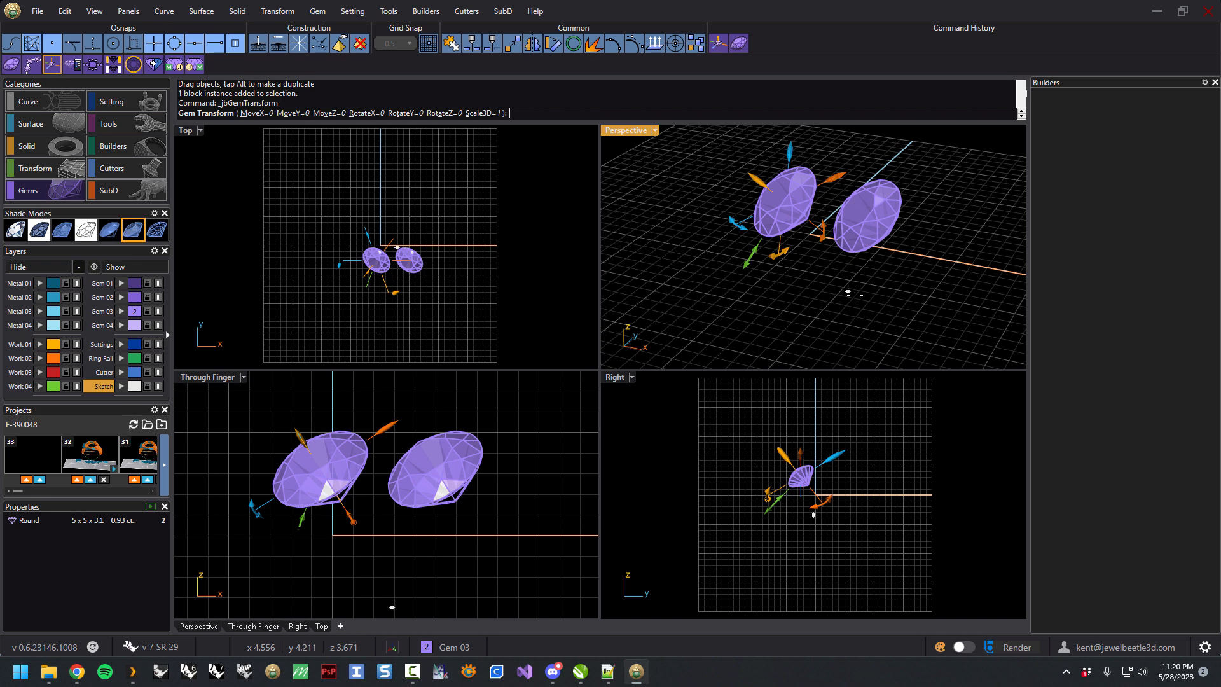
{"action": "double_click", "coordinate": [629, 132]}
{"action": "mouse_move", "coordinate": [671, 276]}
{"action": "right_mouse_down"}
{"action": "mouse_move", "coordinate": [698, 259]}
{"action": "mouse_move", "coordinate": [741, 265]}
{"action": "mouse_move", "coordinate": [658, 287]}
{"action": "right_mouse_up"}
{"action": "mouse_move", "coordinate": [508, 270]}
{"action": "left_mouse_down"}
{"action": "mouse_move", "coordinate": [454, 234]}
{"action": "mouse_move", "coordinate": [554, 298]}
{"action": "mouse_move", "coordinate": [512, 270]}
{"action": "left_mouse_up"}
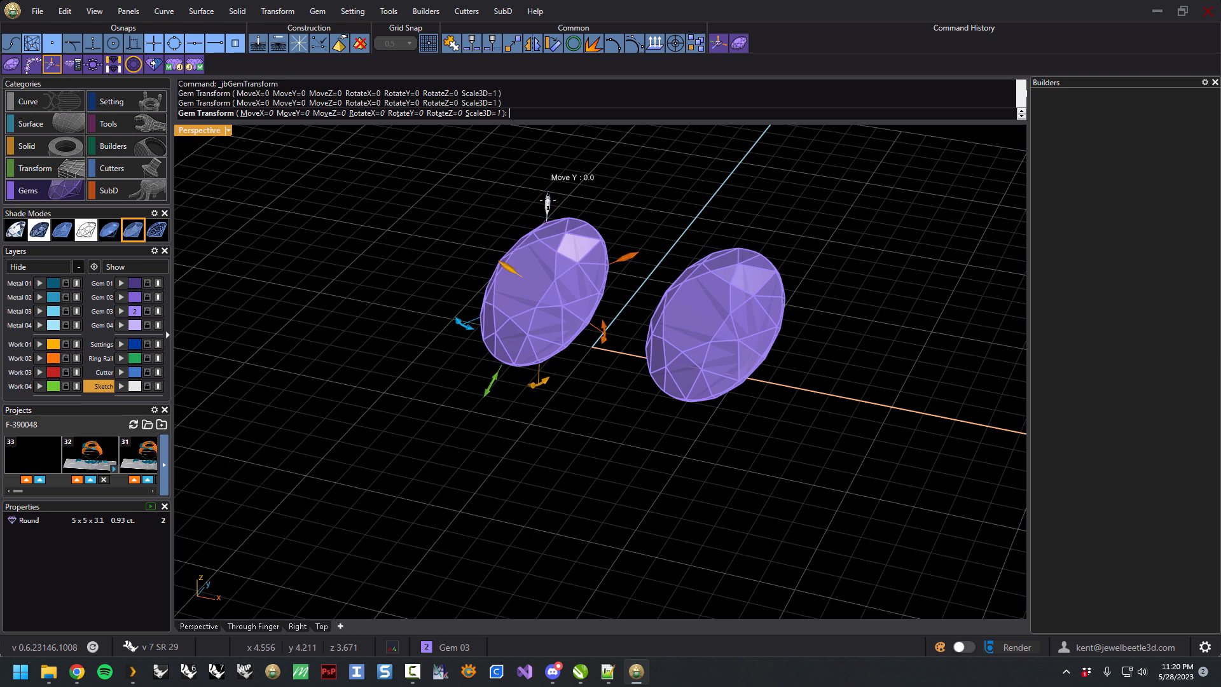
{"action": "left_click_drag", "start_coordinate": [547, 201], "coordinate": [597, 295]}
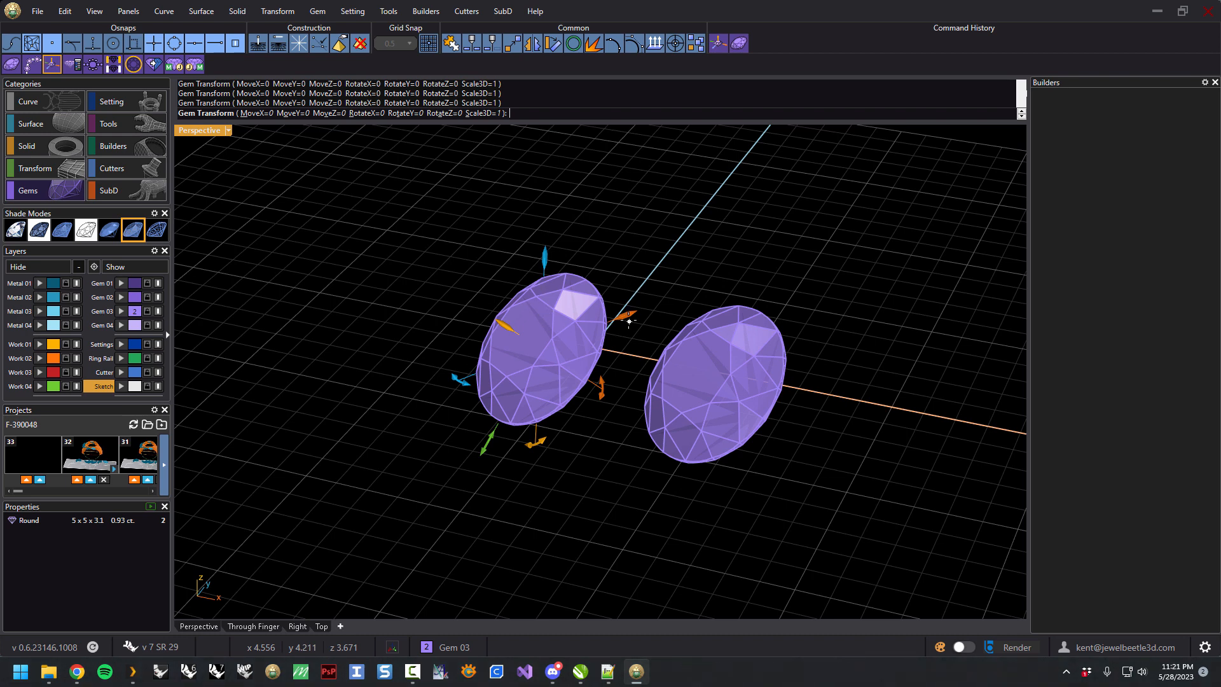
{"action": "mouse_move", "coordinate": [626, 316]}
{"action": "left_mouse_down"}
{"action": "mouse_move", "coordinate": [659, 298]}
{"action": "mouse_move", "coordinate": [614, 321]}
{"action": "left_mouse_up"}
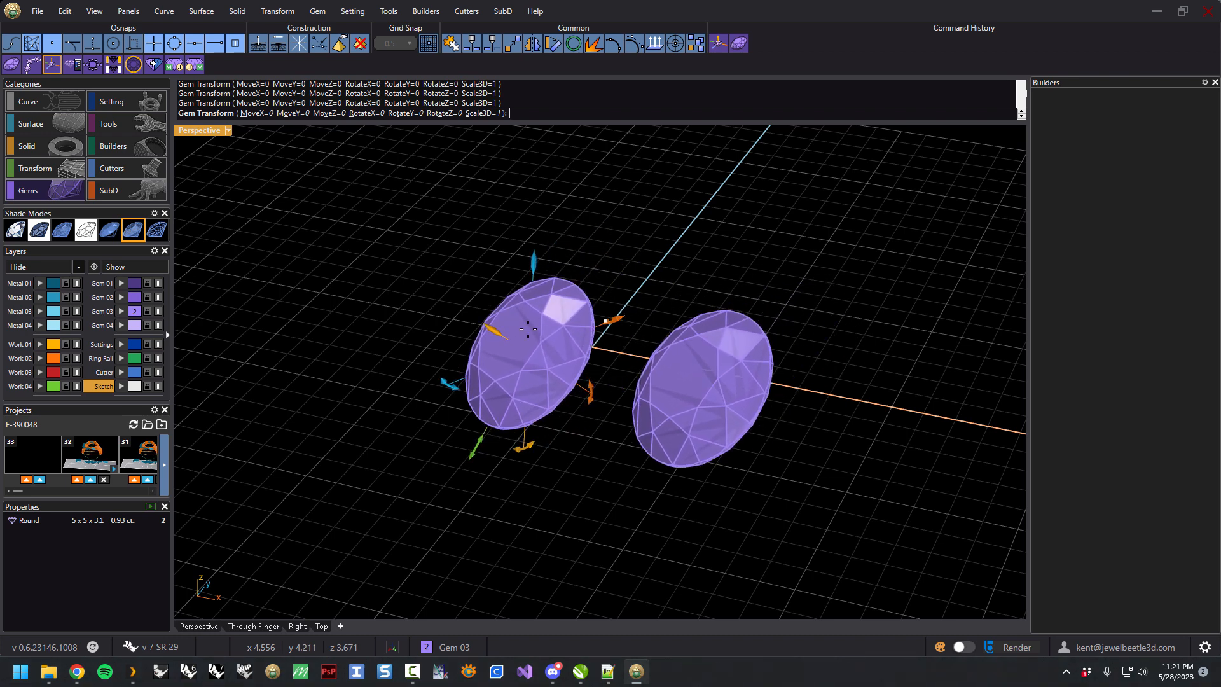
Step: Rotate both gems in place about their local Y axis by about 45 degrees, then about their local Z and X axes
{"action": "right_click_drag", "start_coordinate": [535, 359], "coordinate": [633, 342]}
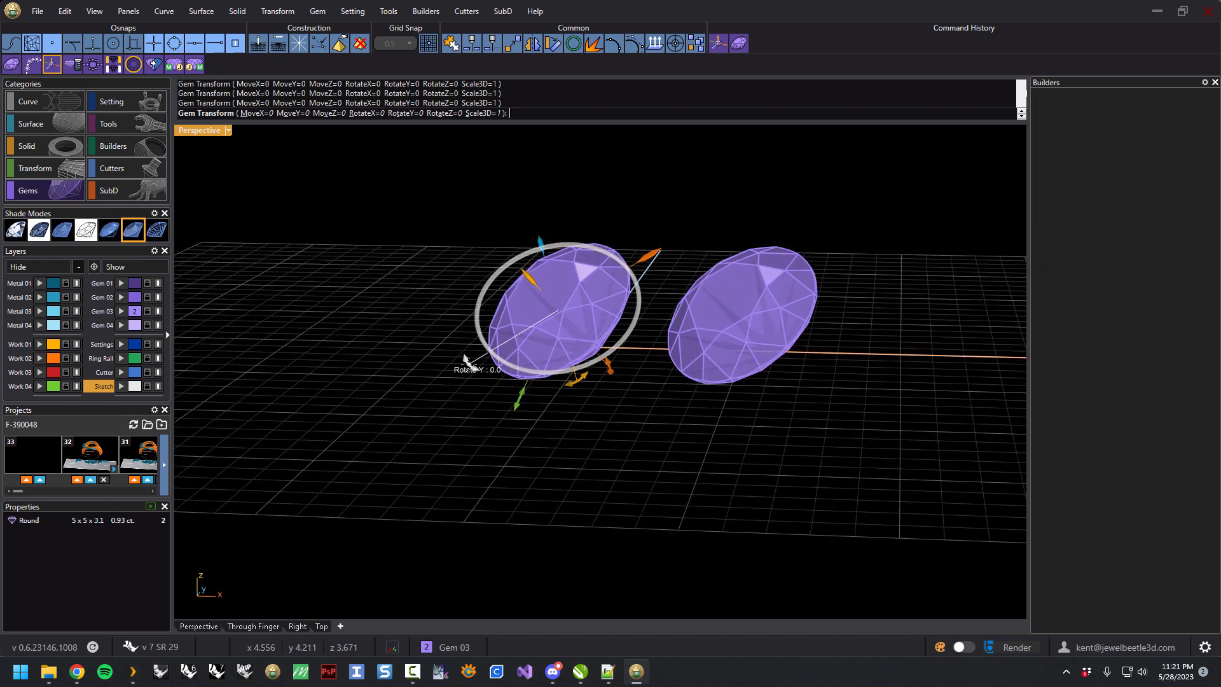
{"action": "left_click_drag", "start_coordinate": [463, 358], "coordinate": [454, 333]}
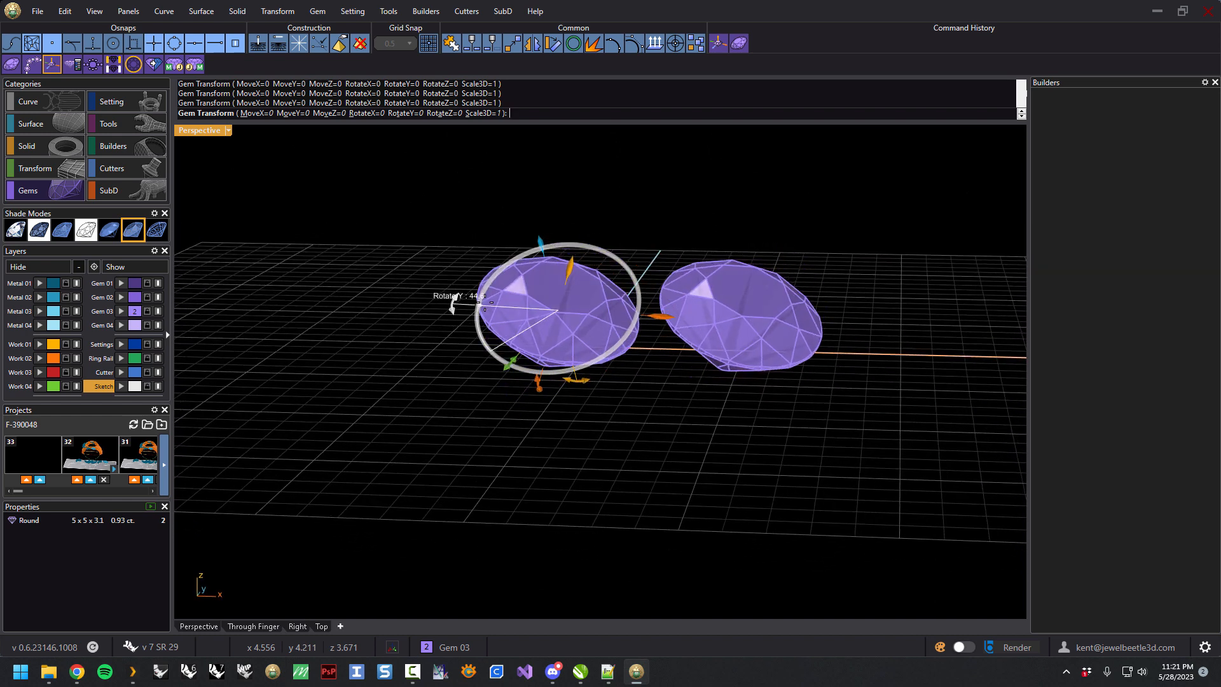
{"action": "mouse_move", "coordinate": [504, 303]}
{"action": "left_mouse_down"}
{"action": "mouse_move", "coordinate": [483, 340]}
{"action": "mouse_move", "coordinate": [489, 372]}
{"action": "mouse_move", "coordinate": [494, 307]}
{"action": "left_mouse_up"}
{"action": "right_click_drag", "start_coordinate": [605, 401], "coordinate": [593, 430]}
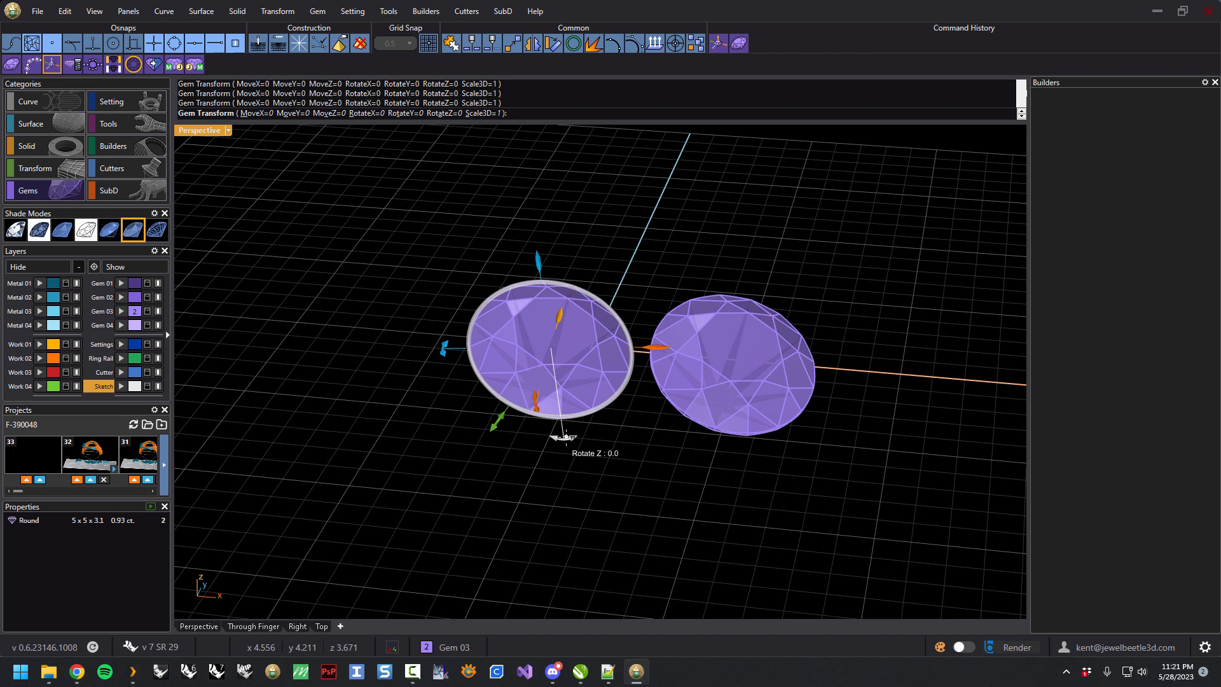
{"action": "left_click_drag", "start_coordinate": [562, 437], "coordinate": [506, 414]}
{"action": "right_click_drag", "start_coordinate": [573, 428], "coordinate": [529, 394]}
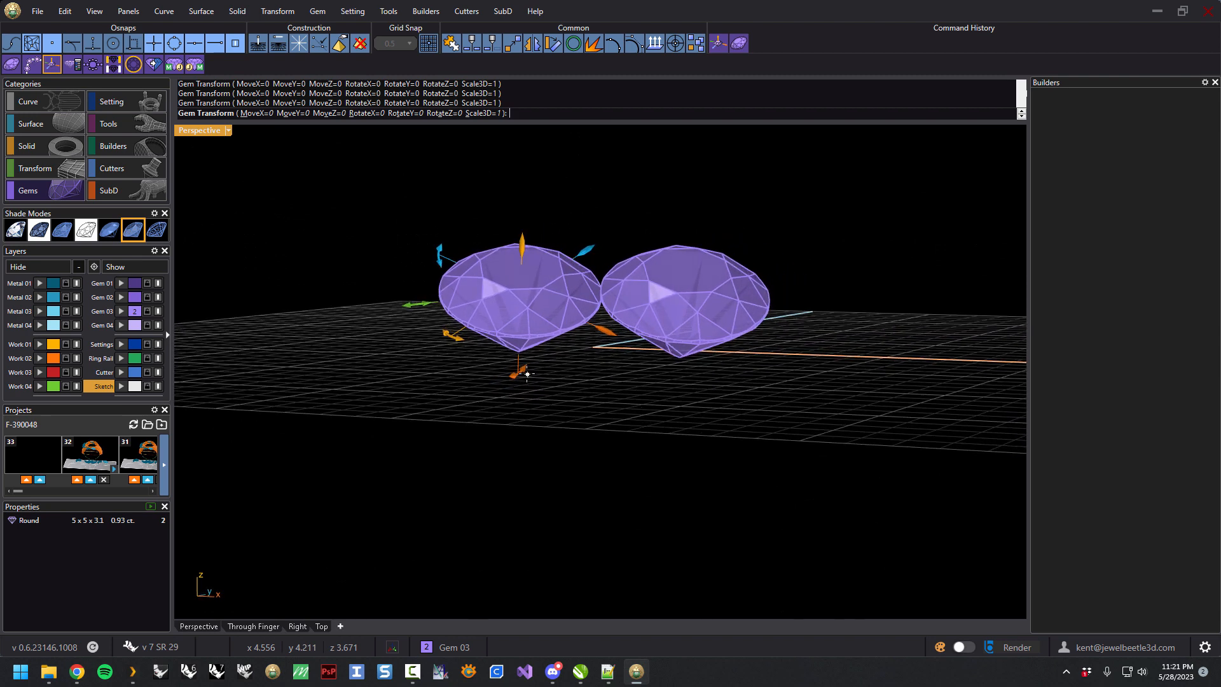
{"action": "left_click_drag", "start_coordinate": [519, 371], "coordinate": [491, 383]}
{"action": "right_click_drag", "start_coordinate": [553, 370], "coordinate": [564, 398]}
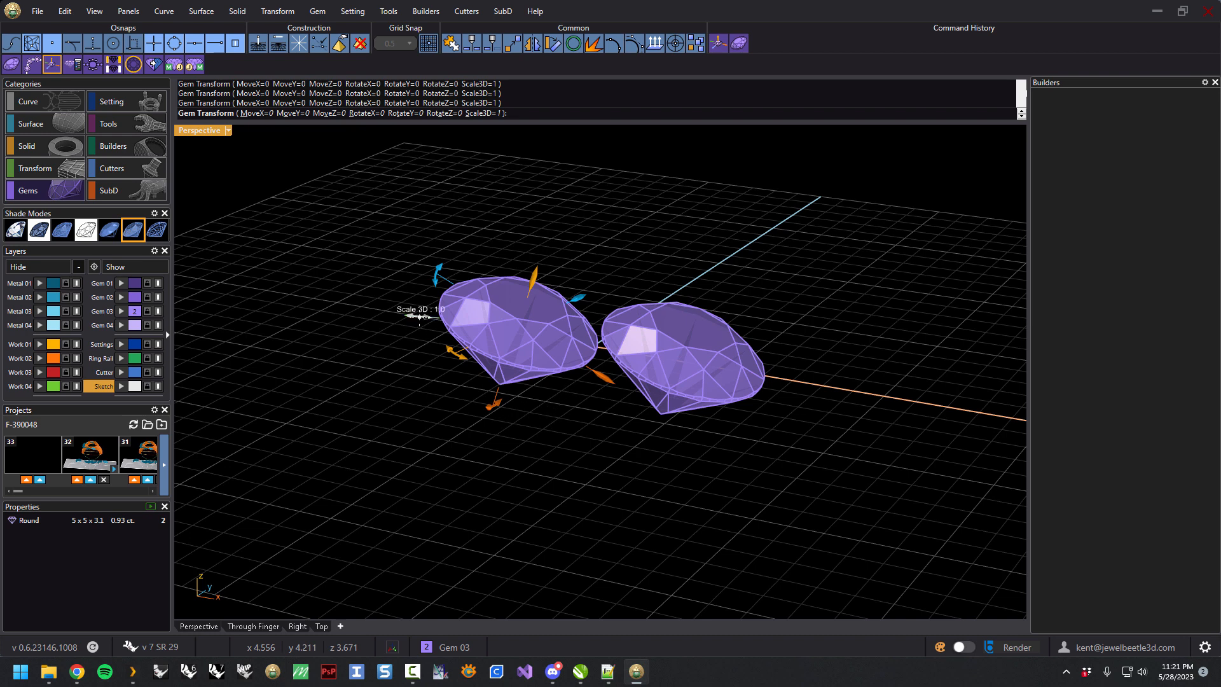
Step: Scale both gems down uniformly about their own centers and leave Gem Transform
{"action": "mouse_move", "coordinate": [419, 316]}
{"action": "left_mouse_down"}
{"action": "mouse_move", "coordinate": [385, 310]}
{"action": "mouse_move", "coordinate": [424, 321]}
{"action": "left_mouse_up"}
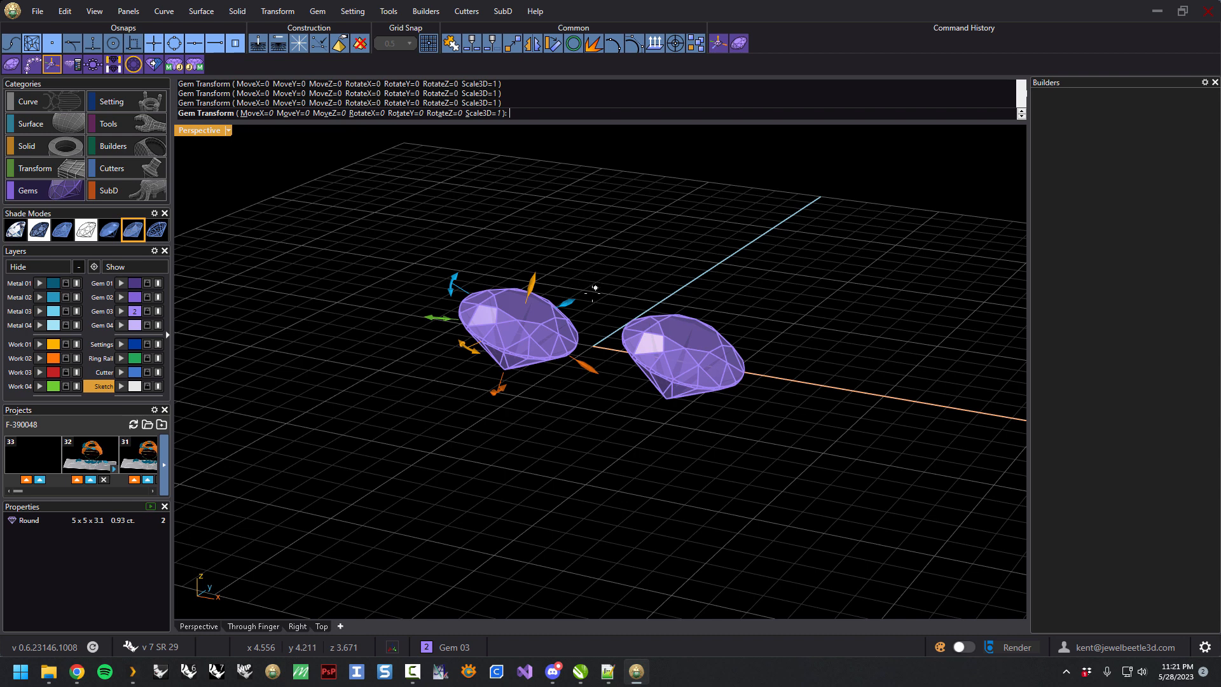
{"action": "right_click_drag", "start_coordinate": [605, 280], "coordinate": [613, 296]}
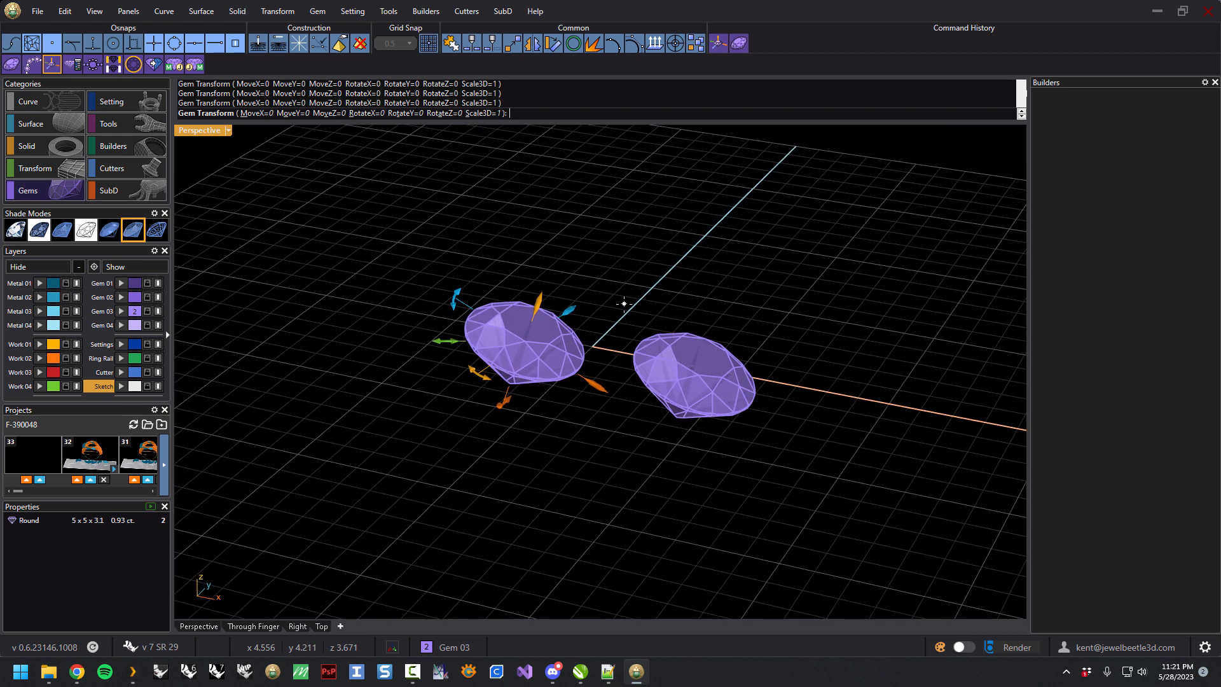
{"action": "key", "text": "Escape"}
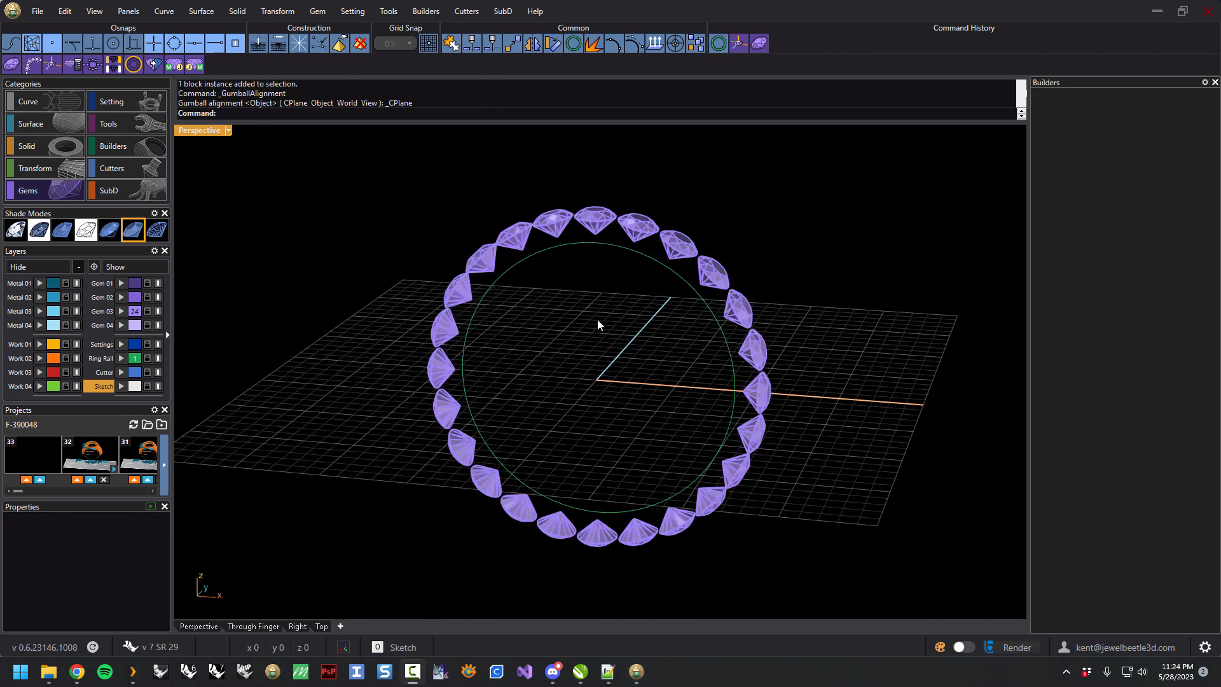
Step: Select all gems on the Gem 03 layer and move the ring of gems along their local Z axes with Gem Transform
{"action": "mouse_move", "coordinate": [625, 335]}
{"action": "right_mouse_down"}
{"action": "mouse_move", "coordinate": [604, 349]}
{"action": "mouse_move", "coordinate": [622, 368]}
{"action": "mouse_move", "coordinate": [625, 334]}
{"action": "right_mouse_up"}
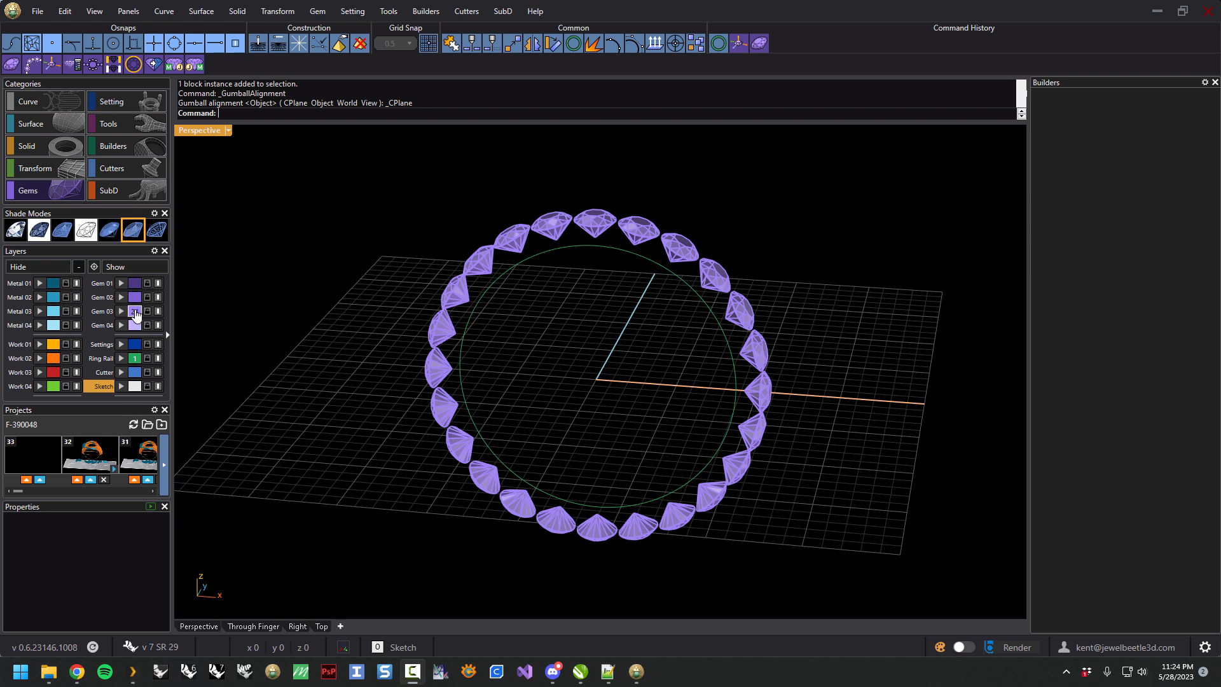
{"action": "left_click", "coordinate": [135, 312]}
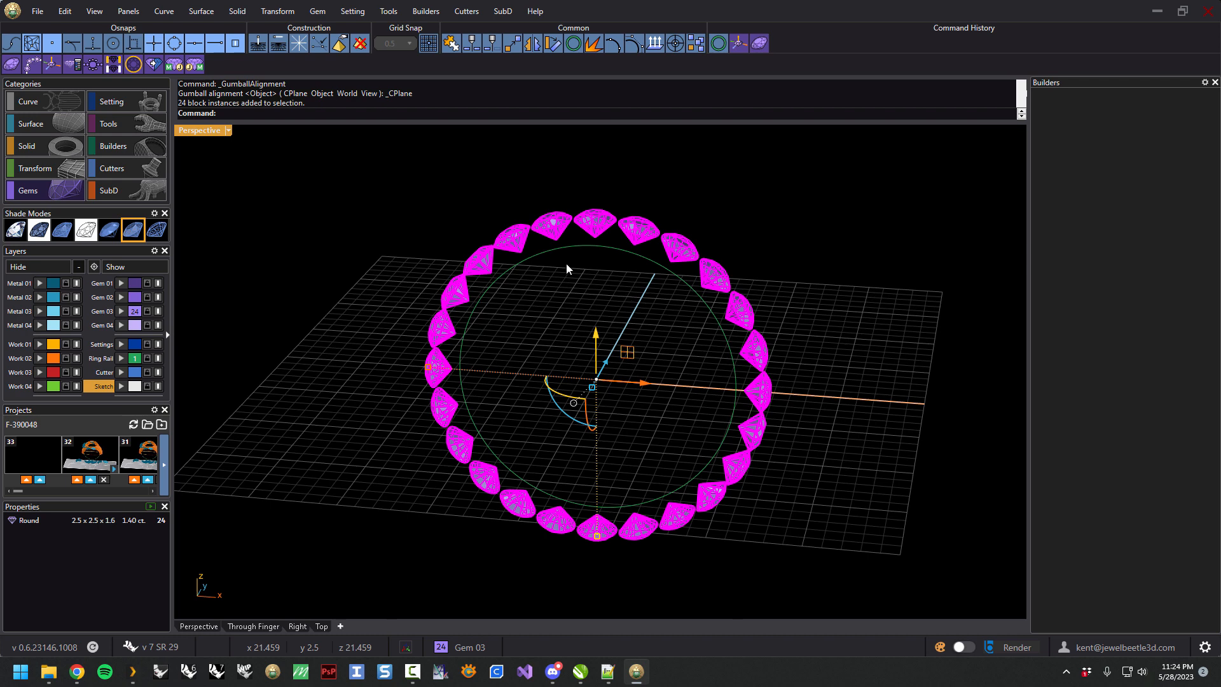
{"action": "left_click", "coordinate": [52, 66]}
{"action": "mouse_move", "coordinate": [644, 337]}
{"action": "right_mouse_down"}
{"action": "mouse_move", "coordinate": [686, 322]}
{"action": "mouse_move", "coordinate": [627, 335]}
{"action": "mouse_move", "coordinate": [687, 321]}
{"action": "mouse_move", "coordinate": [648, 354]}
{"action": "mouse_move", "coordinate": [639, 334]}
{"action": "right_mouse_up"}
{"action": "mouse_move", "coordinate": [595, 191]}
{"action": "left_mouse_down"}
{"action": "mouse_move", "coordinate": [606, 167]}
{"action": "mouse_move", "coordinate": [605, 191]}
{"action": "left_mouse_up"}
{"action": "right_click_drag", "start_coordinate": [655, 299], "coordinate": [670, 321]}
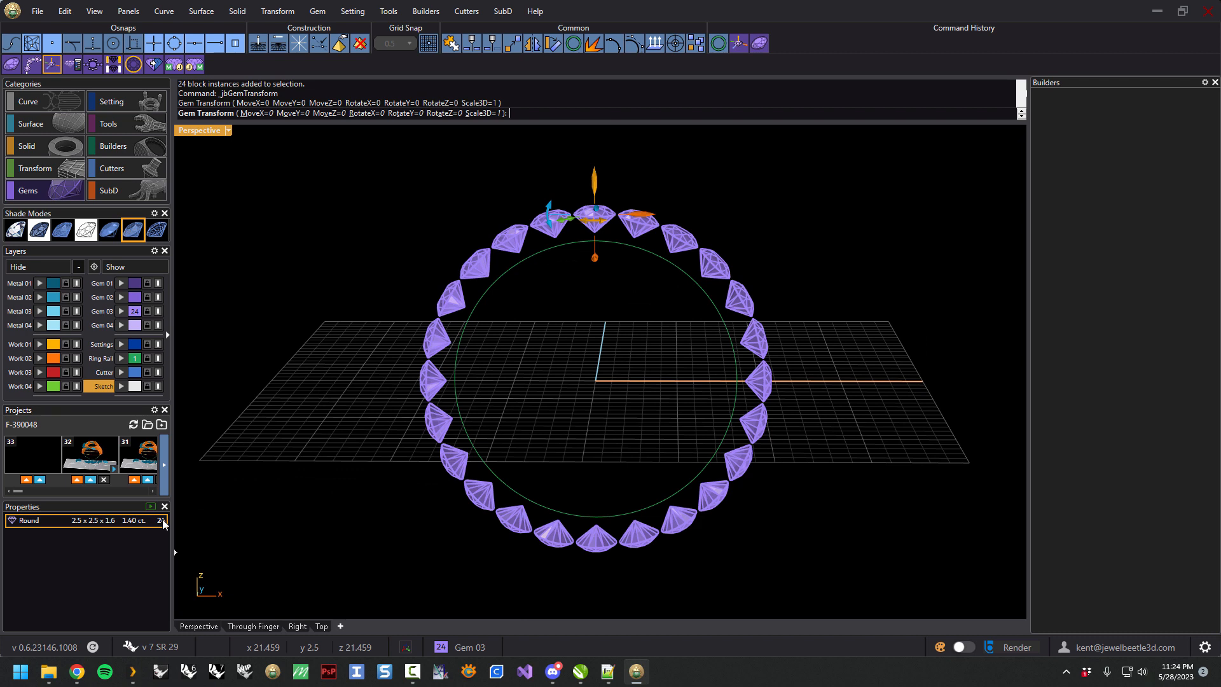
Step: Scale the ring's gems down slightly in place and move them inward along their local Z axes
{"action": "right_click_drag", "start_coordinate": [572, 394], "coordinate": [609, 356]}
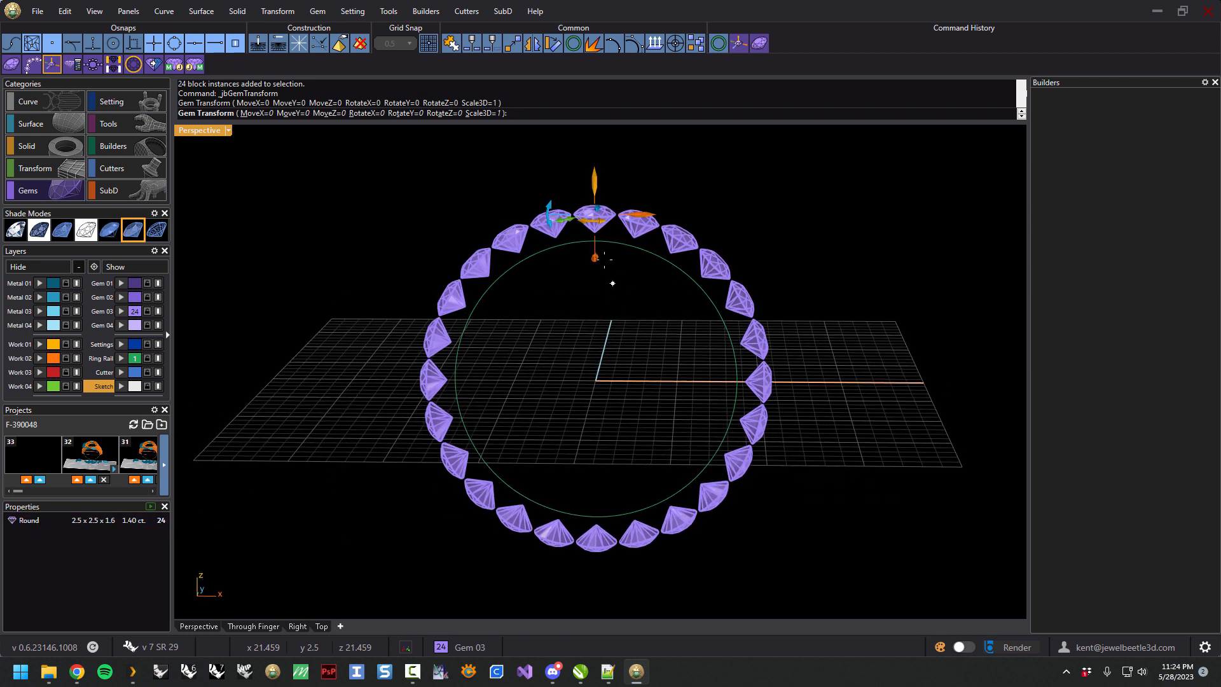
{"action": "right_click_drag", "start_coordinate": [638, 289], "coordinate": [469, 386]}
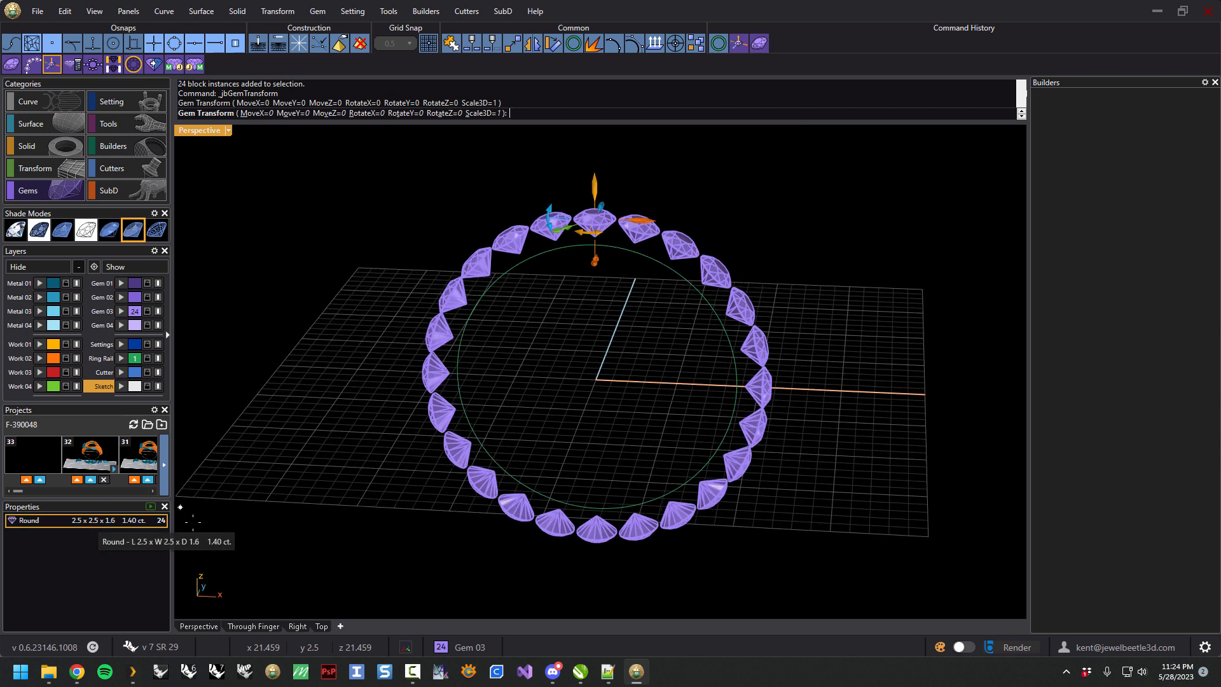
{"action": "right_click_drag", "start_coordinate": [638, 270], "coordinate": [630, 316]}
{"action": "scroll", "coordinate": [570, 258], "scroll_direction": "up", "scroll_amount": 4}
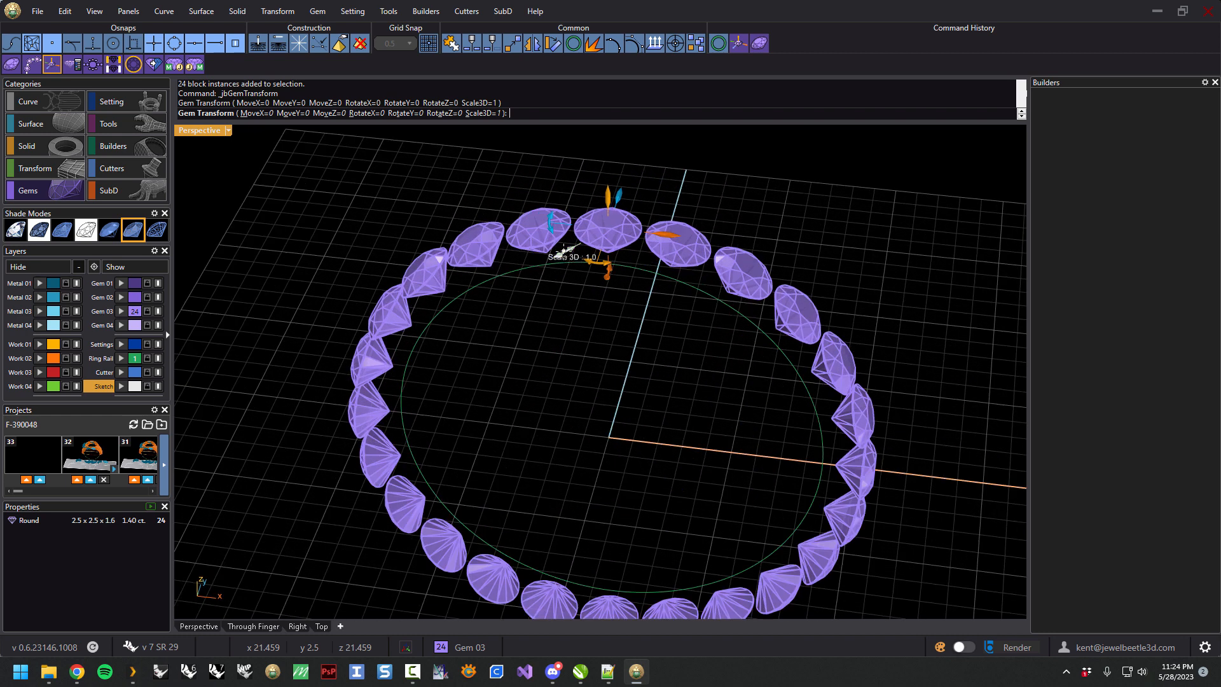
{"action": "left_click_drag", "start_coordinate": [564, 250], "coordinate": [563, 253]}
{"action": "right_click_drag", "start_coordinate": [595, 318], "coordinate": [605, 282]}
{"action": "left_click_drag", "start_coordinate": [611, 155], "coordinate": [611, 169]}
{"action": "right_click_drag", "start_coordinate": [662, 278], "coordinate": [616, 233]}
{"action": "right_click_drag", "start_coordinate": [663, 269], "coordinate": [604, 257]}
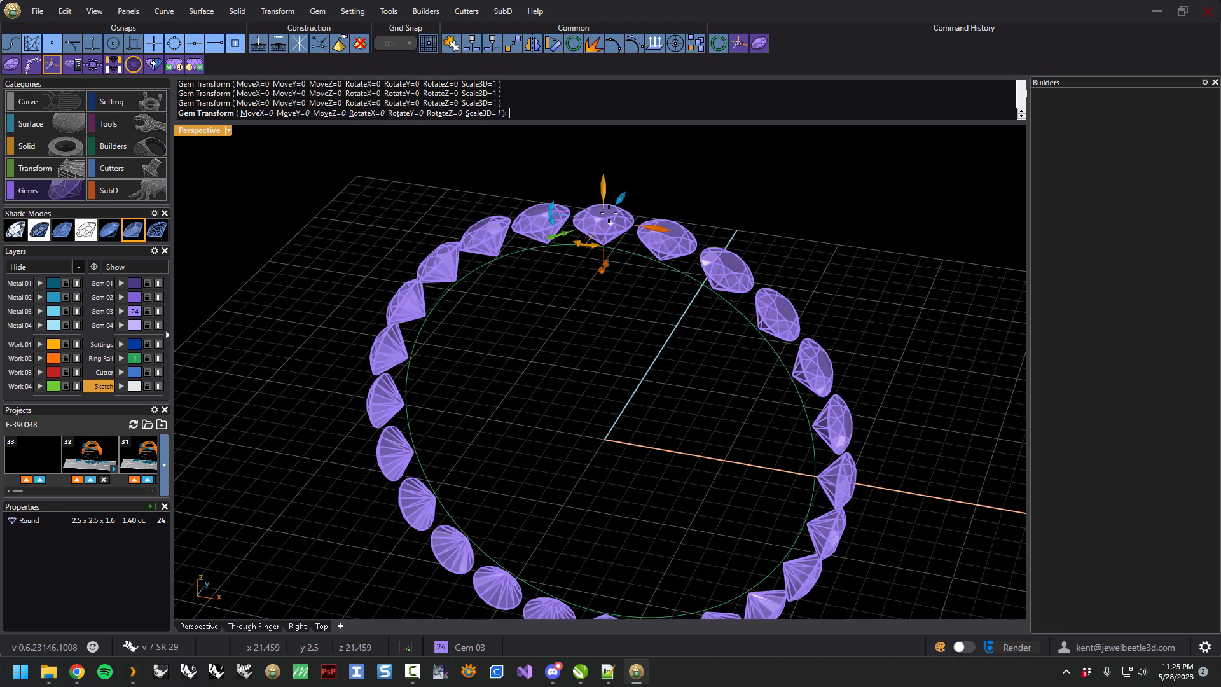
Step: Move the ring's gems outward along their local Z axes and scale them up by about 1.1
{"action": "left_click_drag", "start_coordinate": [603, 186], "coordinate": [604, 173]}
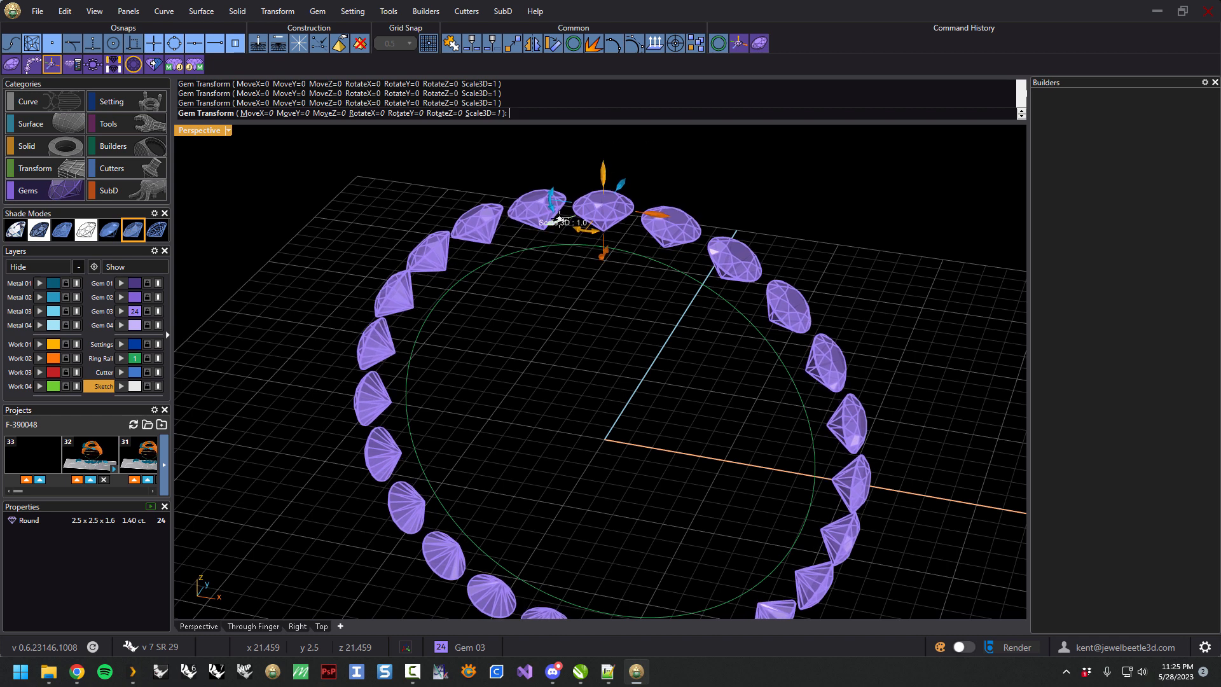
{"action": "left_click_drag", "start_coordinate": [555, 222], "coordinate": [553, 221]}
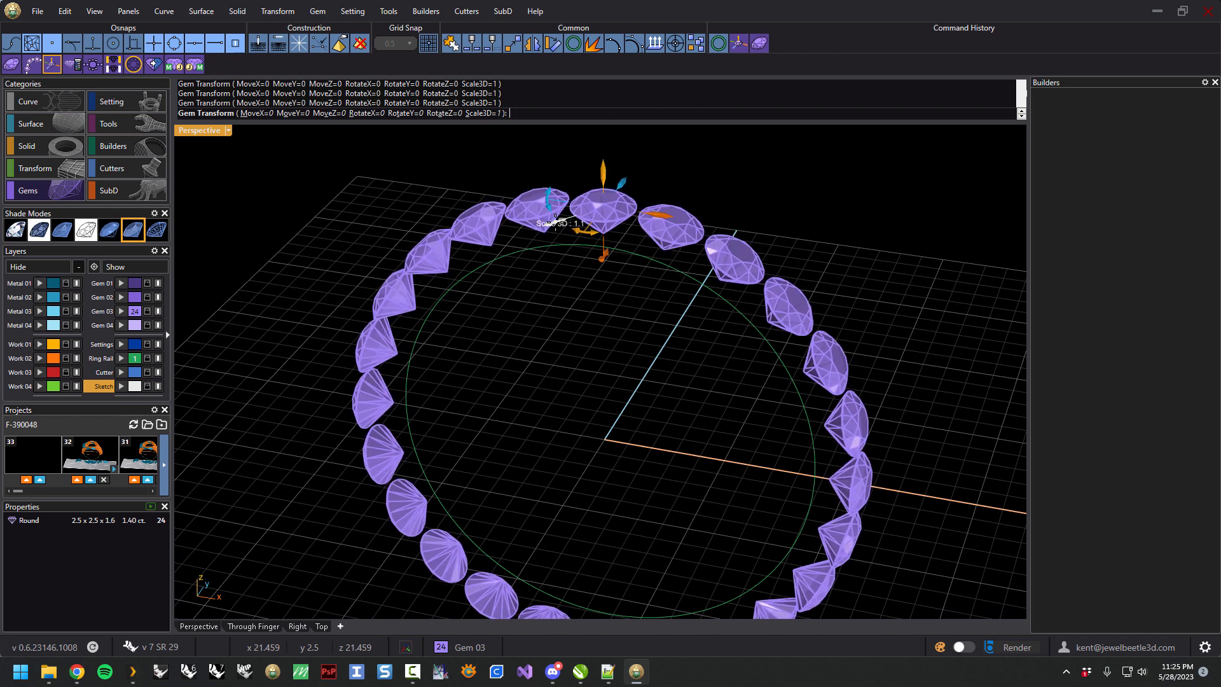
{"action": "right_click_drag", "start_coordinate": [626, 316], "coordinate": [655, 309]}
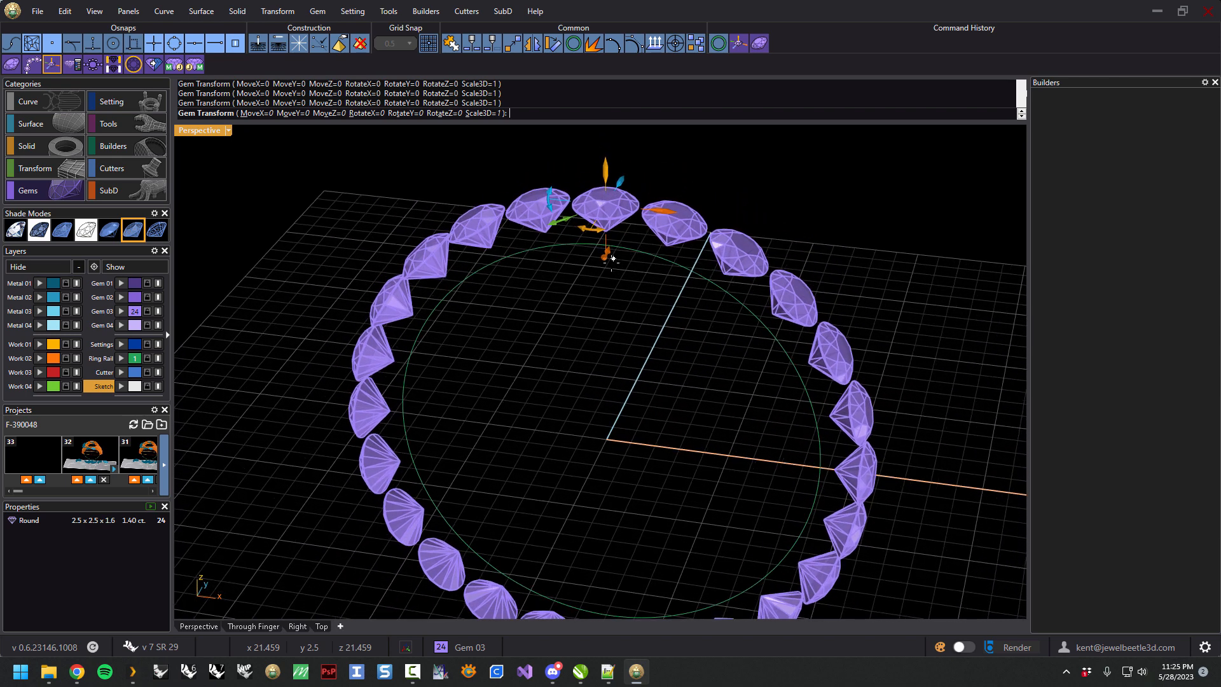
Step: Fine-tune the uniform scale of the ring's gems and apply the Gem Transform
{"action": "scroll", "coordinate": [612, 259], "scroll_direction": "down", "scroll_amount": 2}
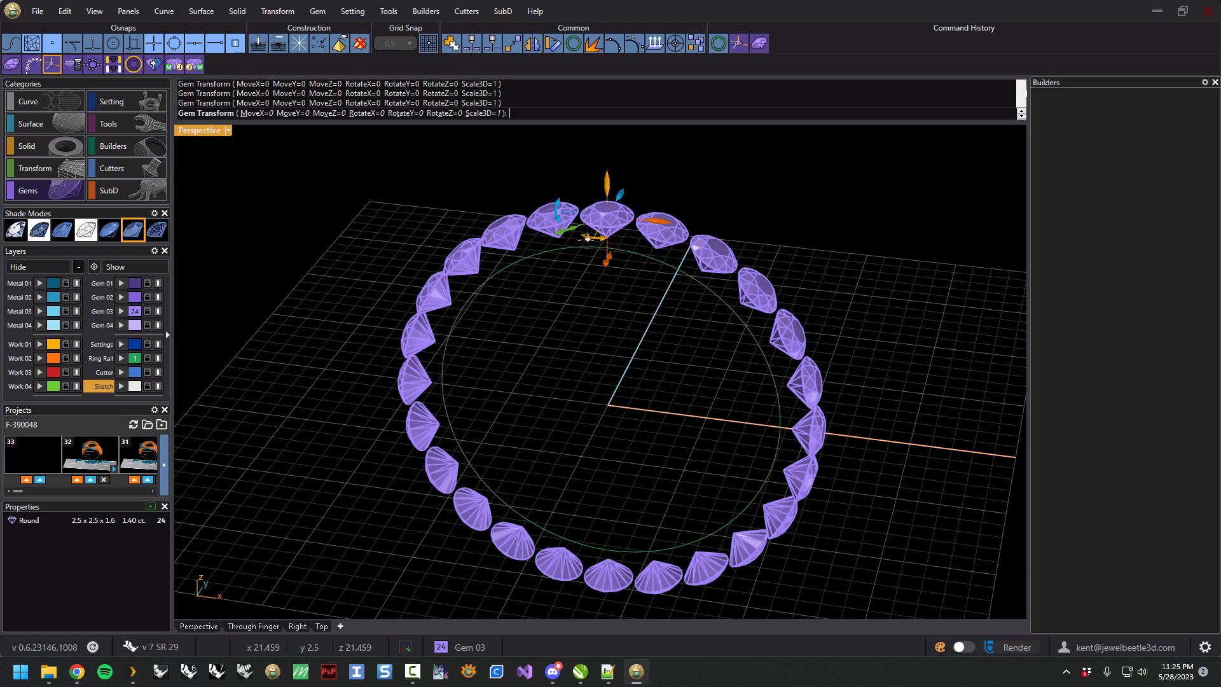
{"action": "right_click_drag", "start_coordinate": [594, 313], "coordinate": [596, 328]}
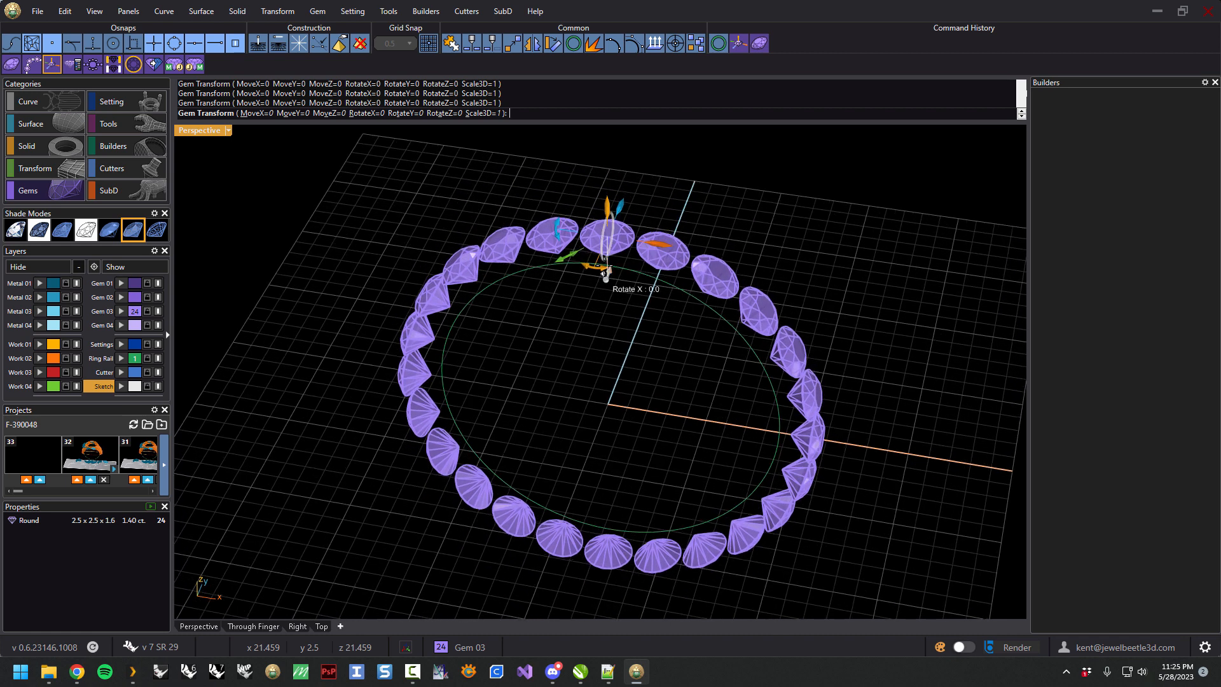
{"action": "scroll", "coordinate": [618, 240], "scroll_direction": "up", "scroll_amount": 2}
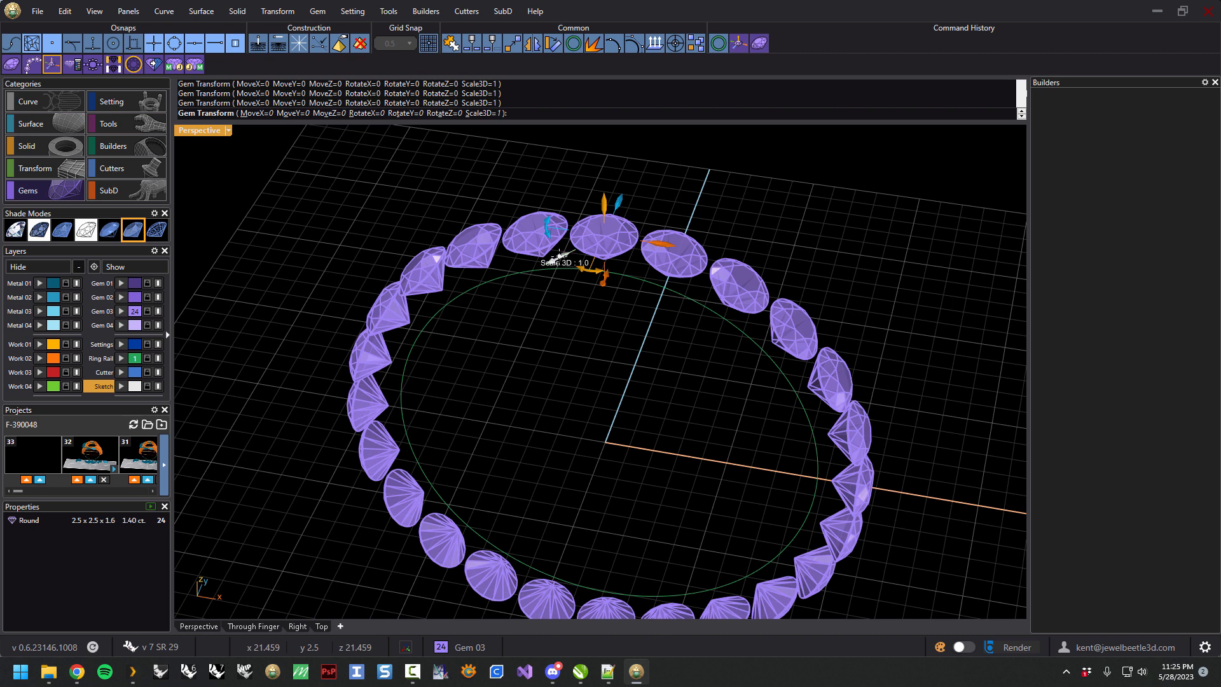
{"action": "left_click_drag", "start_coordinate": [560, 253], "coordinate": [558, 255]}
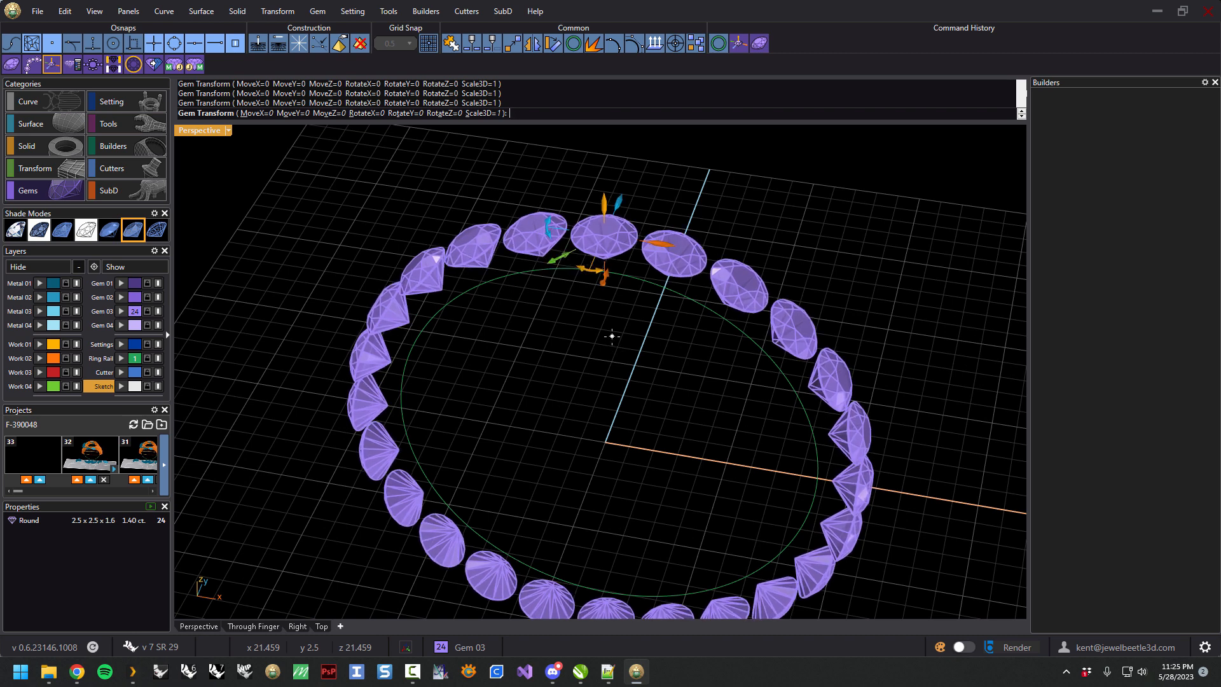
{"action": "key", "text": "Return"}
{"action": "scroll", "coordinate": [602, 346], "scroll_direction": "down", "scroll_amount": 3}
{"action": "right_click_drag", "start_coordinate": [629, 403], "coordinate": [628, 372]}
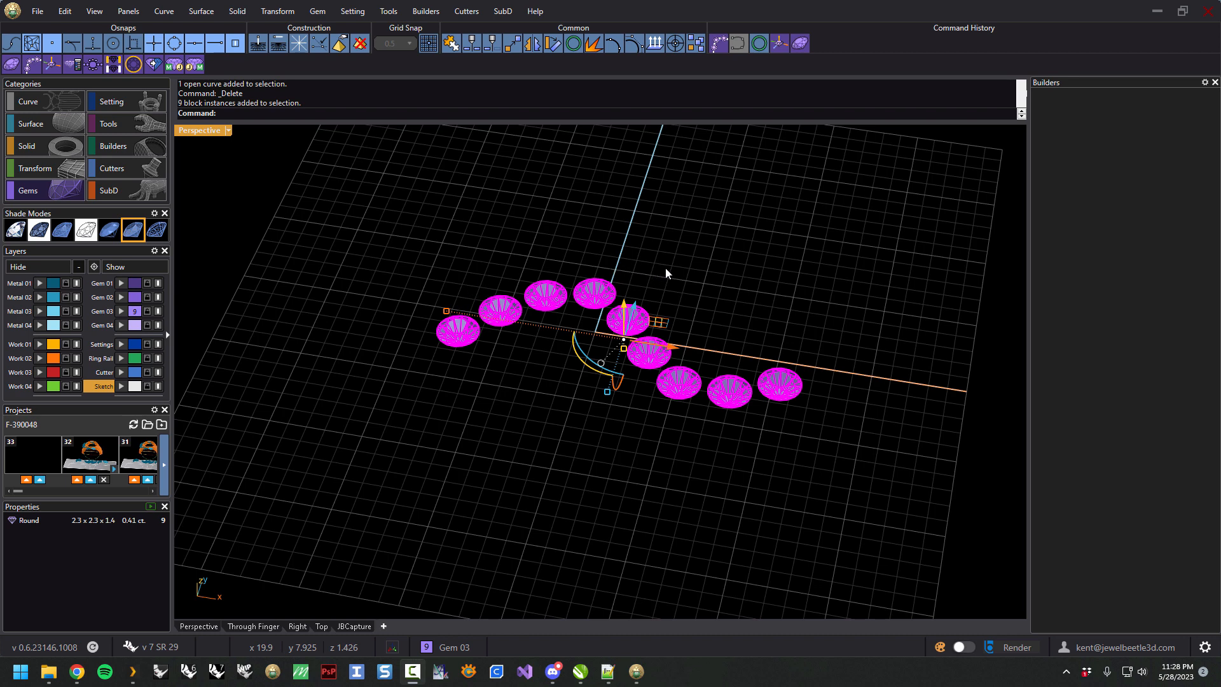
Step: Select the S-shaped row of gems and shift them along their local X axes with Gem Transform
{"action": "left_click", "coordinate": [635, 344]}
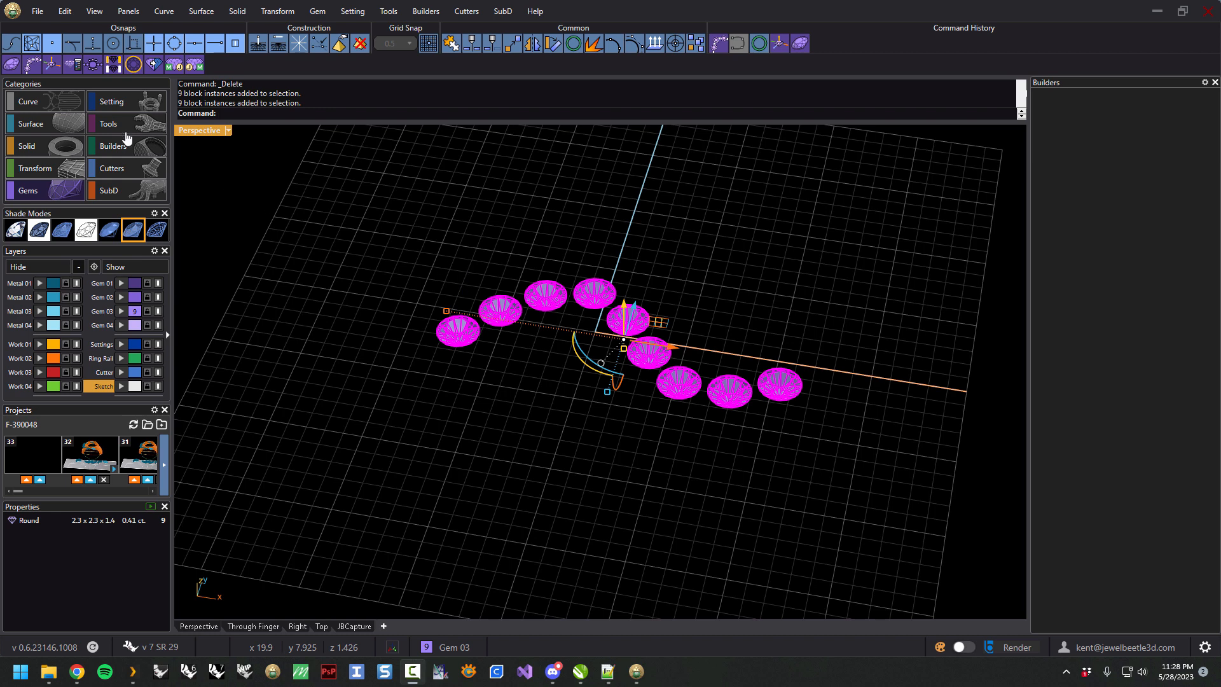
{"action": "left_click", "coordinate": [52, 65]}
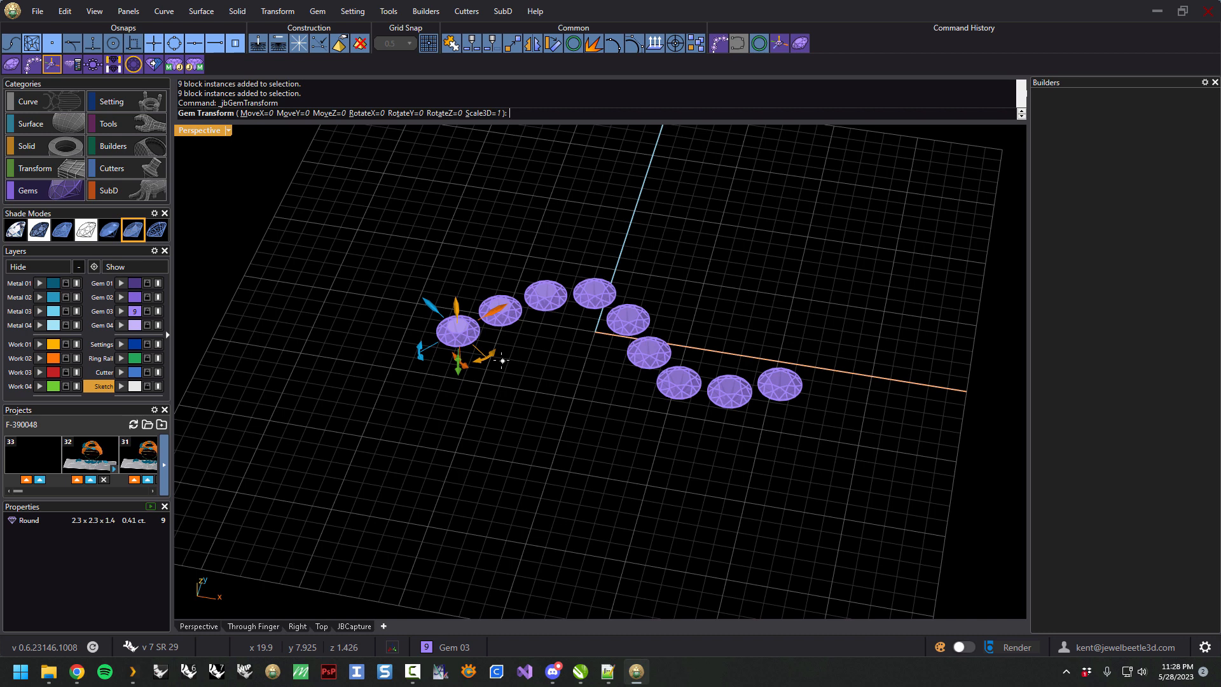
{"action": "left_click_drag", "start_coordinate": [457, 312], "coordinate": [498, 315]}
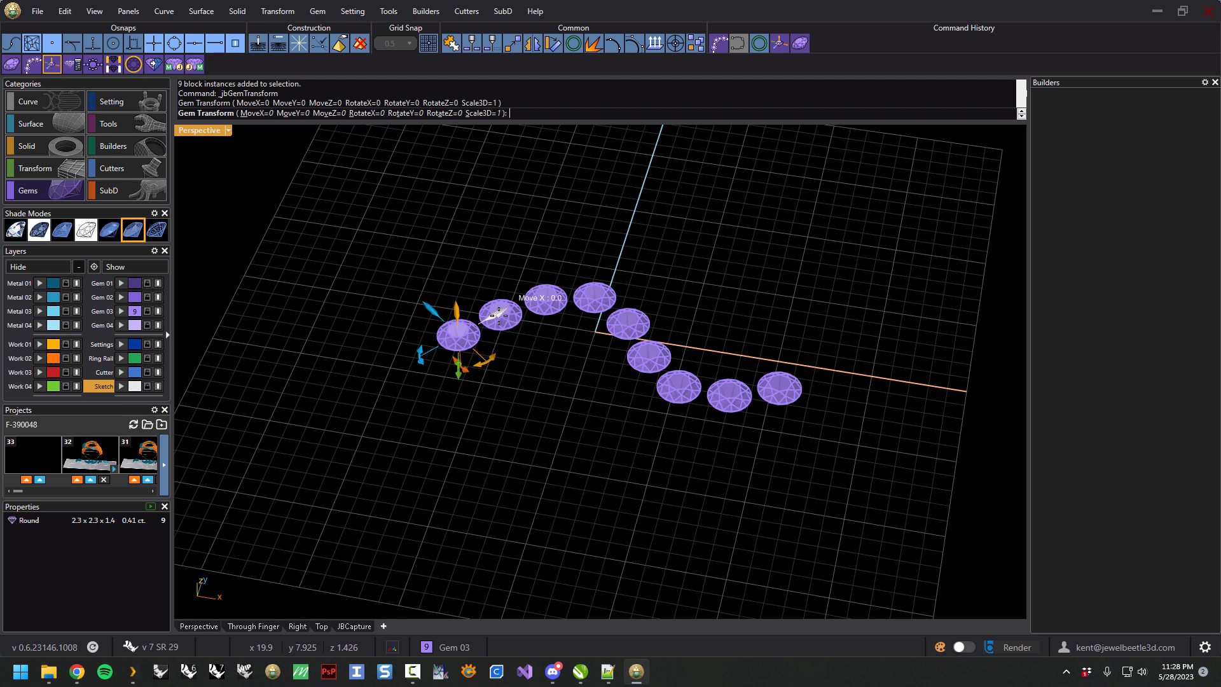
{"action": "right_click_drag", "start_coordinate": [511, 329], "coordinate": [514, 363]}
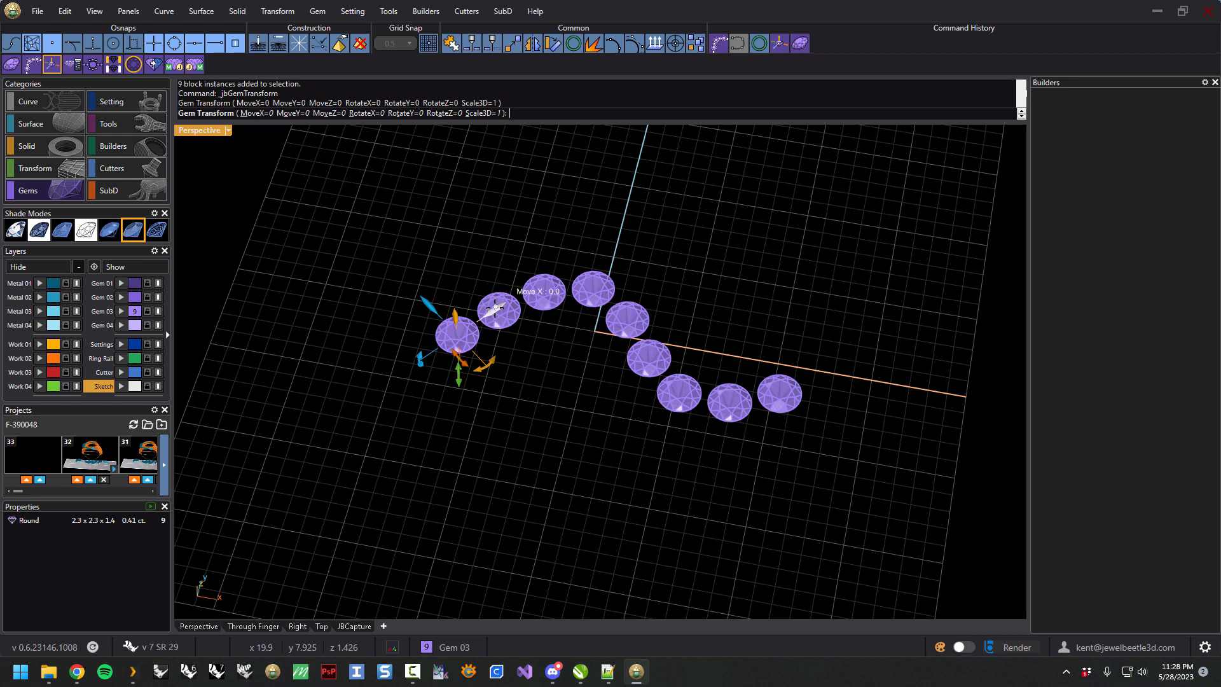
{"action": "left_click_drag", "start_coordinate": [493, 309], "coordinate": [566, 309]}
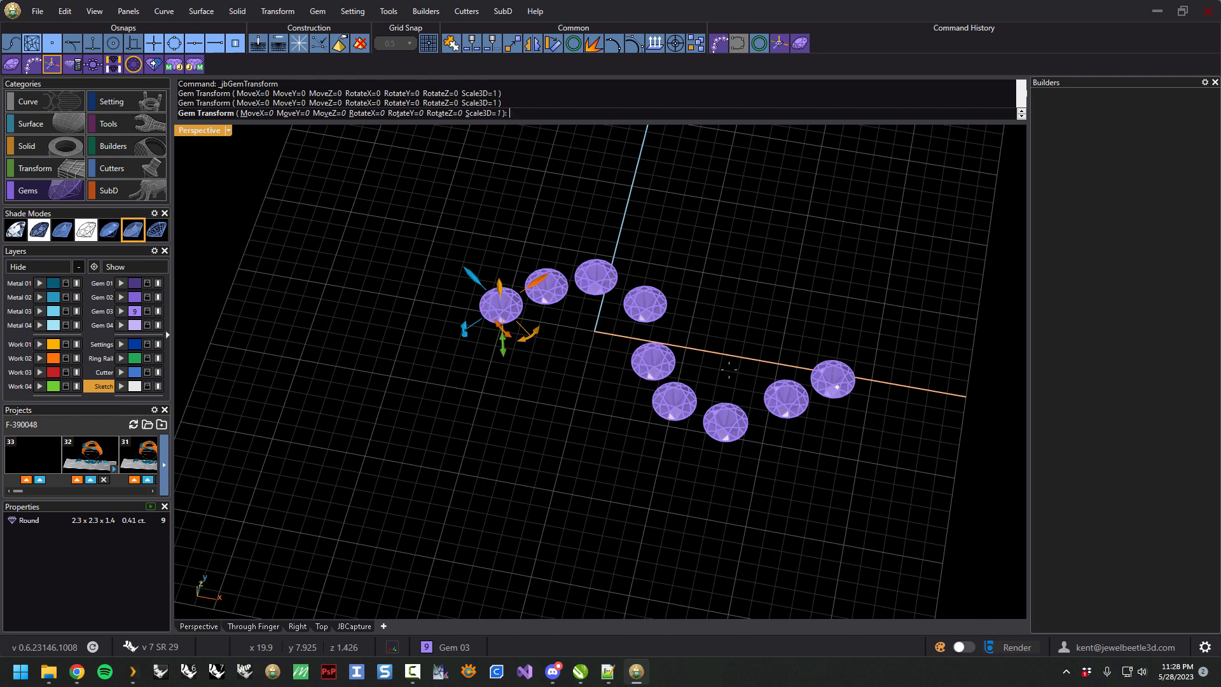
Step: Move the row's gems back along their local X axes and adjust them along their local Y axes
{"action": "left_click_drag", "start_coordinate": [539, 280], "coordinate": [482, 294]}
{"action": "right_click_drag", "start_coordinate": [488, 409], "coordinate": [581, 373]}
{"action": "left_click_drag", "start_coordinate": [457, 417], "coordinate": [498, 450]}
{"action": "right_click_drag", "start_coordinate": [561, 428], "coordinate": [531, 444]}
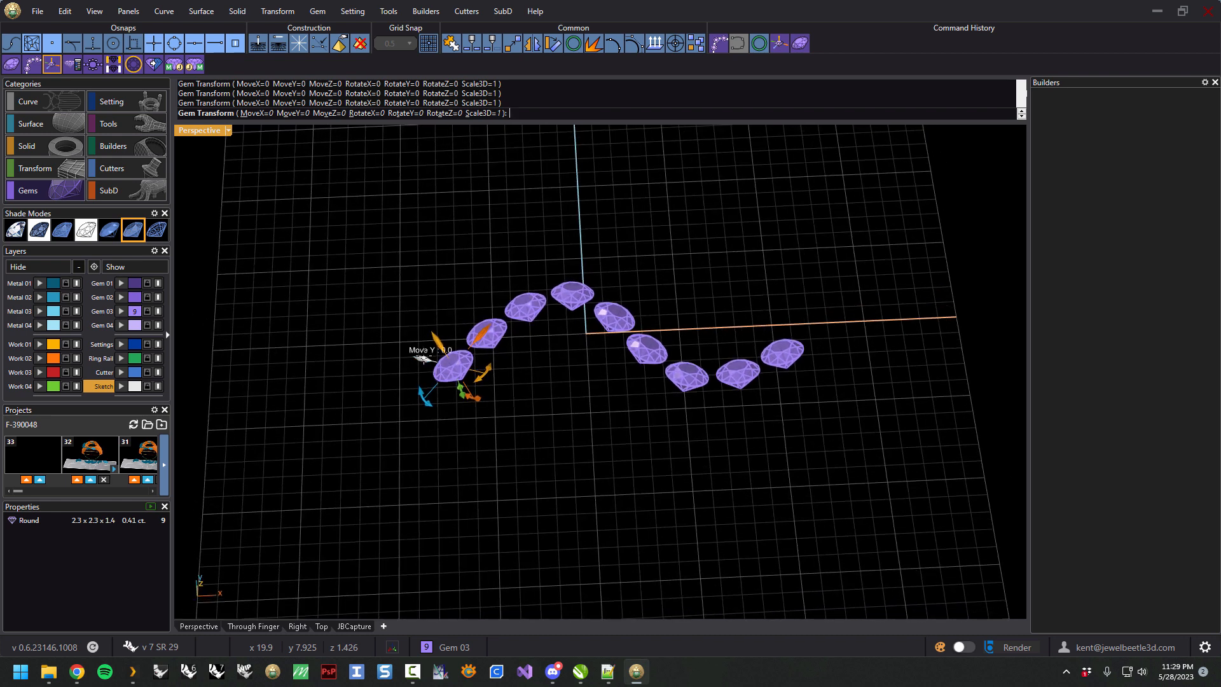
{"action": "mouse_move", "coordinate": [420, 357]}
{"action": "left_mouse_down"}
{"action": "mouse_move", "coordinate": [460, 382]}
{"action": "mouse_move", "coordinate": [426, 359]}
{"action": "left_mouse_up"}
{"action": "right_click_drag", "start_coordinate": [520, 339], "coordinate": [520, 400]}
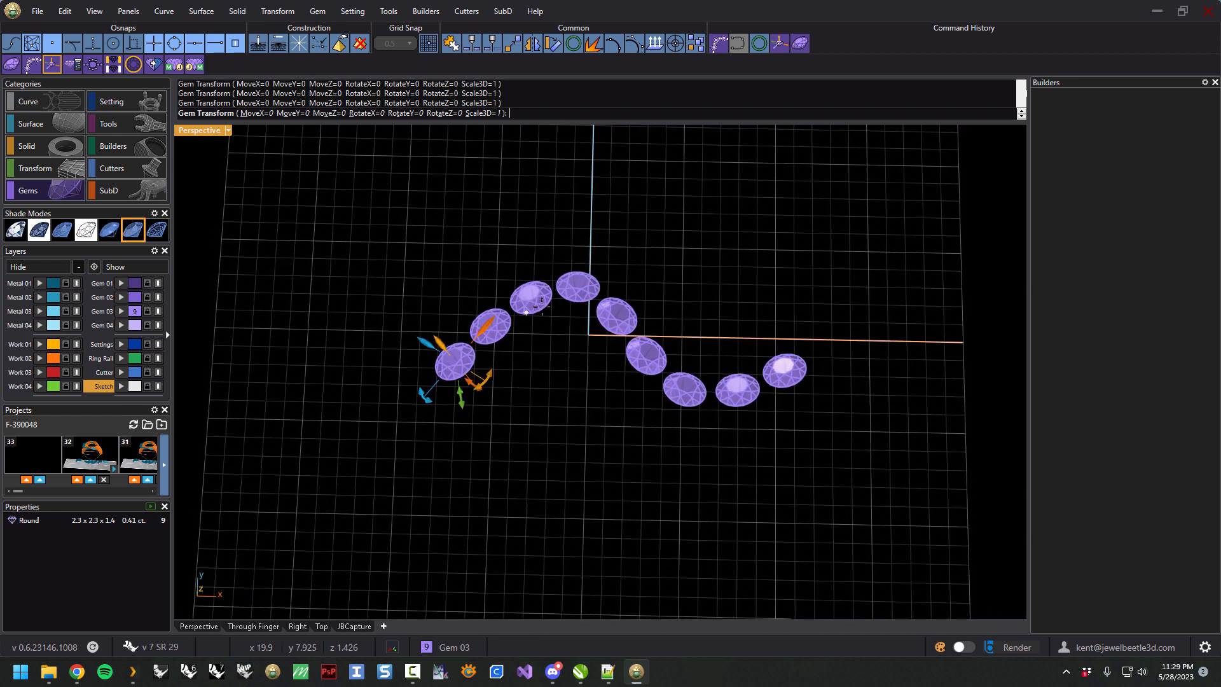
Step: Rotate the row's gems about their local Z axes by about -91.5 degrees and shift them slightly along their local Y axes
{"action": "left_click_drag", "start_coordinate": [478, 386], "coordinate": [414, 406]}
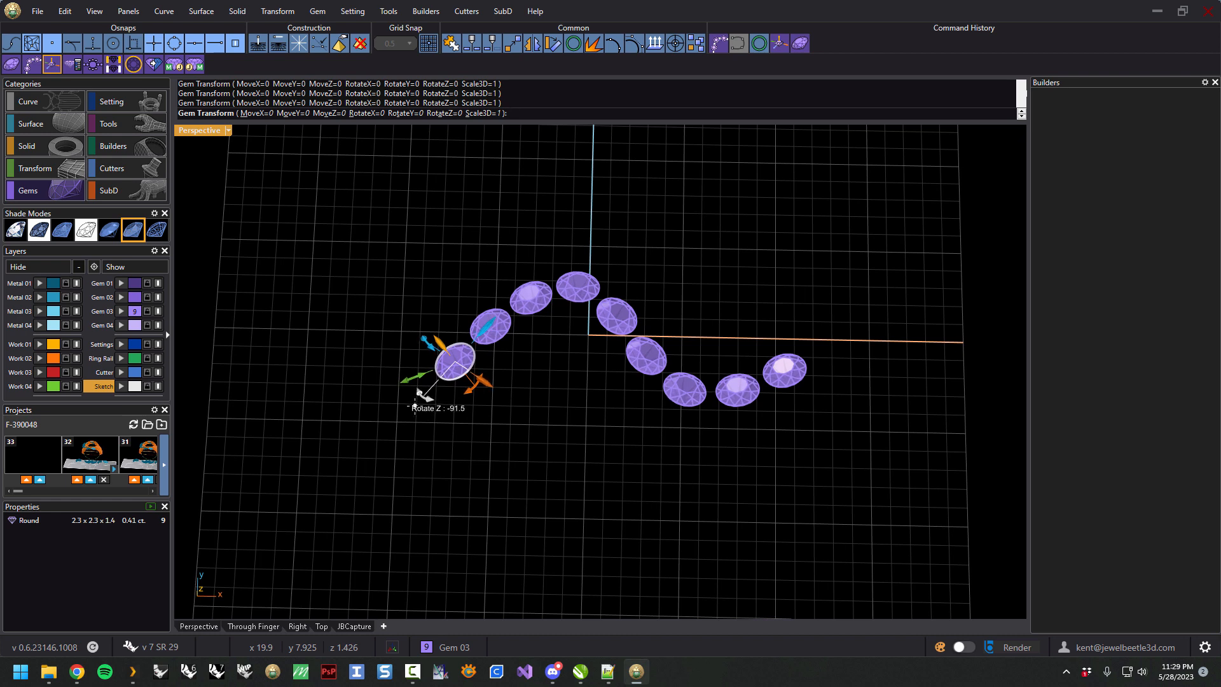
{"action": "left_click_drag", "start_coordinate": [414, 407], "coordinate": [418, 406]}
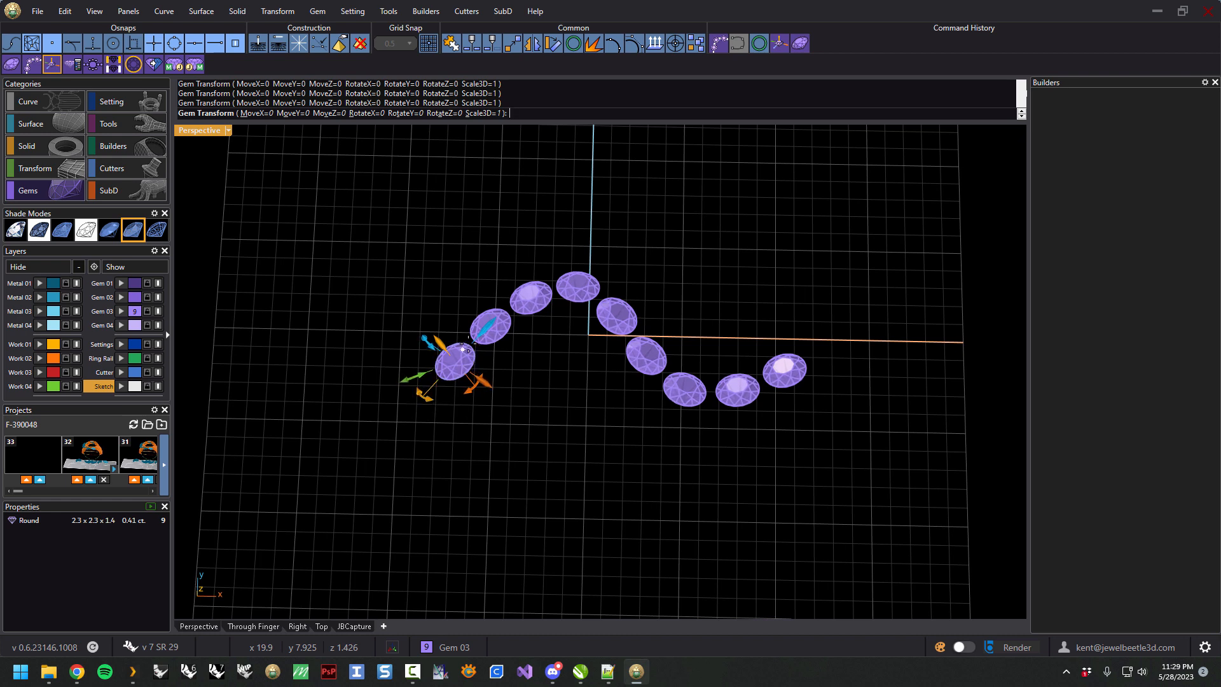
{"action": "left_click_drag", "start_coordinate": [492, 318], "coordinate": [486, 326]}
{"action": "left_click_drag", "start_coordinate": [486, 329], "coordinate": [488, 332]}
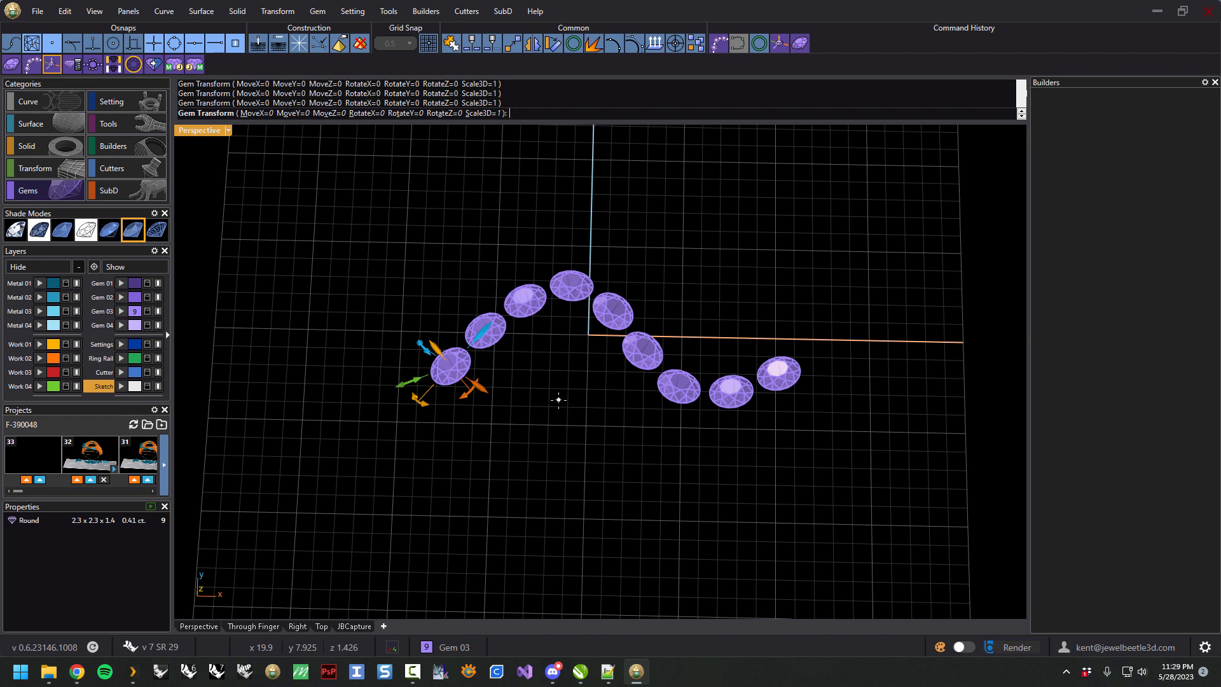
{"action": "right_click_drag", "start_coordinate": [470, 311], "coordinate": [544, 328]}
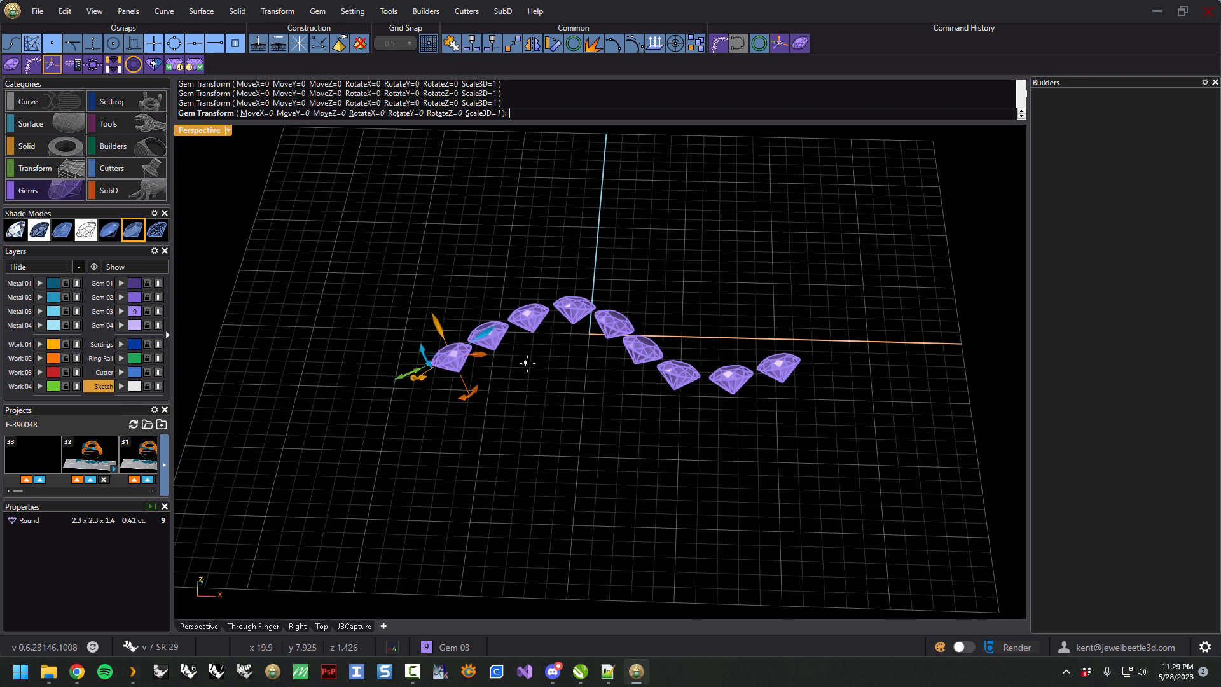
{"action": "right_click_drag", "start_coordinate": [534, 367], "coordinate": [462, 316]}
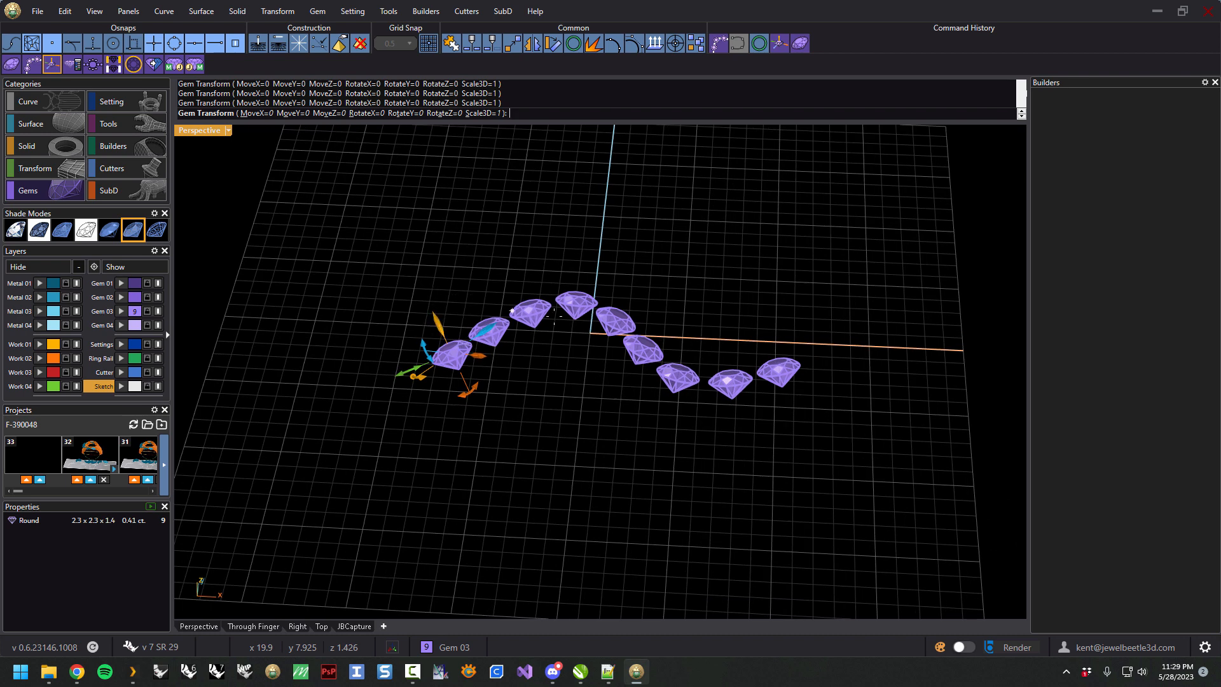